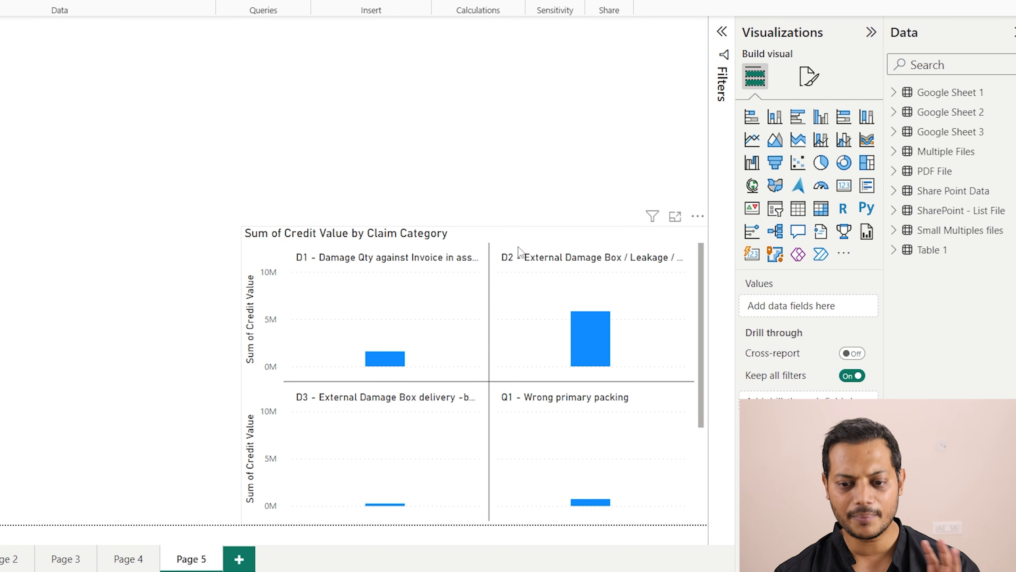
Delete the Sum of Credit Value by Claim Category chart from Page 5.
{"action": "left_click", "coordinate": [522, 235]}
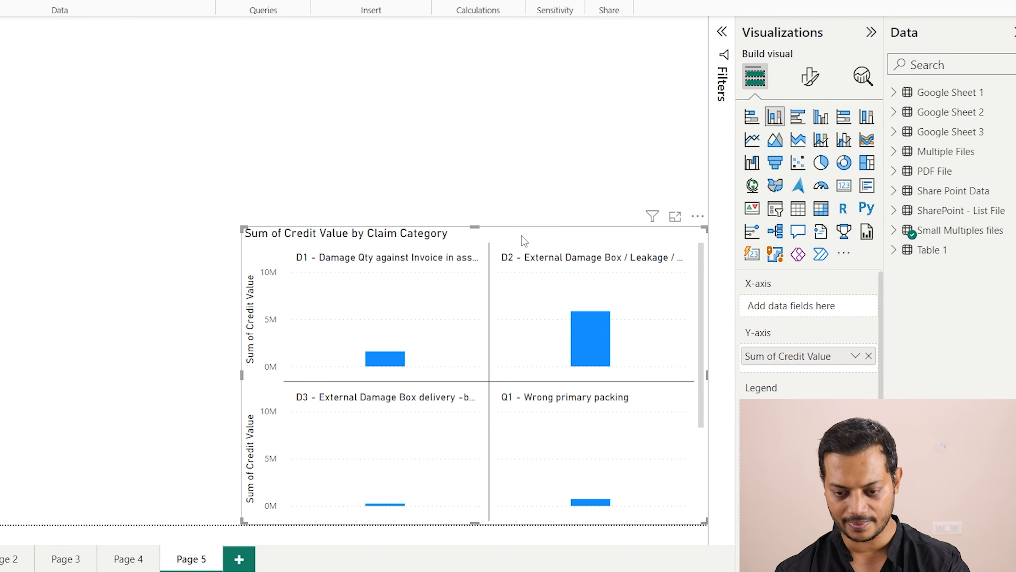
{"action": "key", "text": "Delete"}
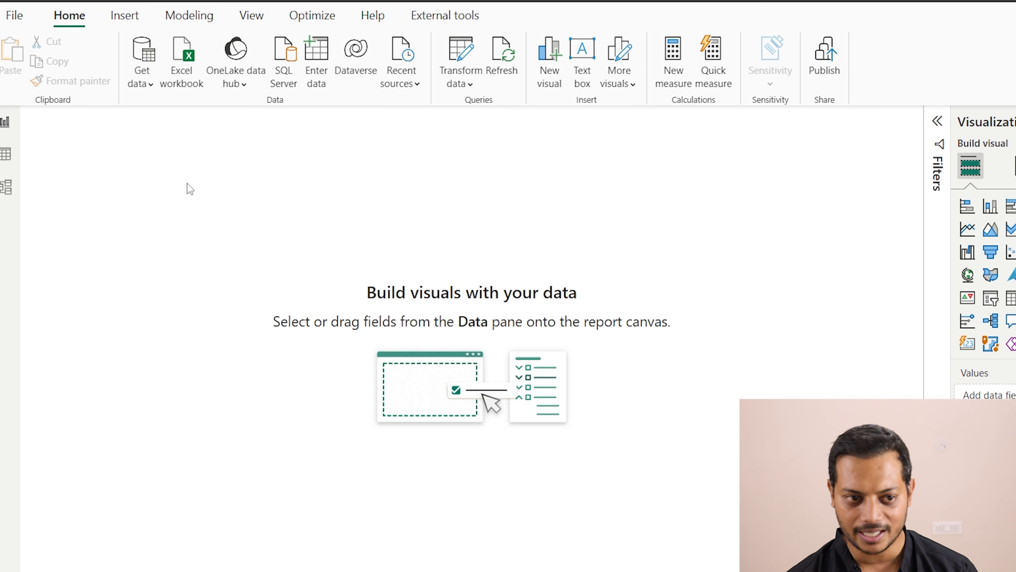
Connect to the Excel workbook Parameters in power BI with country.xlsx in the Desktop folder Part 13.
{"action": "left_click", "coordinate": [144, 85]}
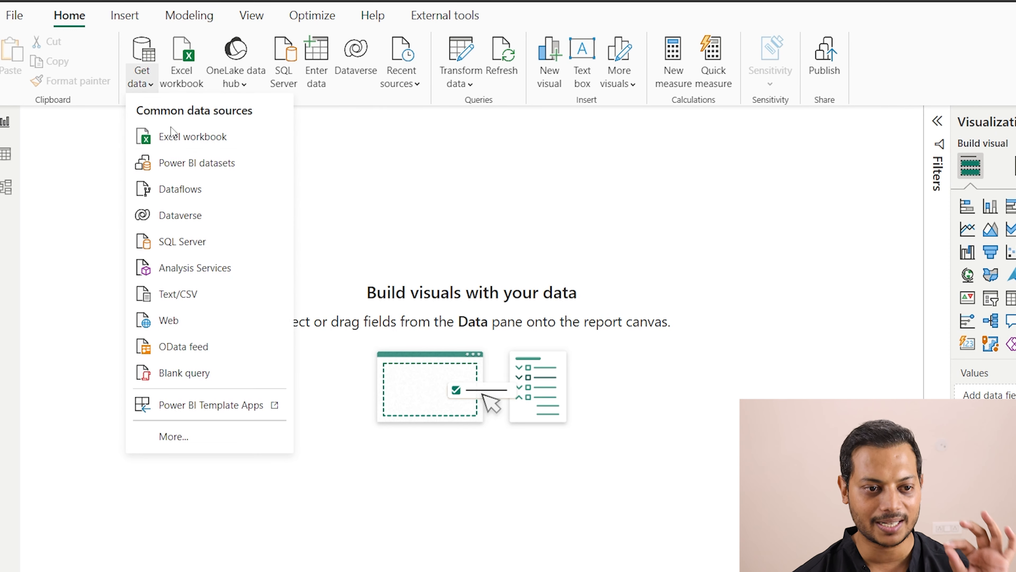
{"action": "left_click", "coordinate": [178, 140]}
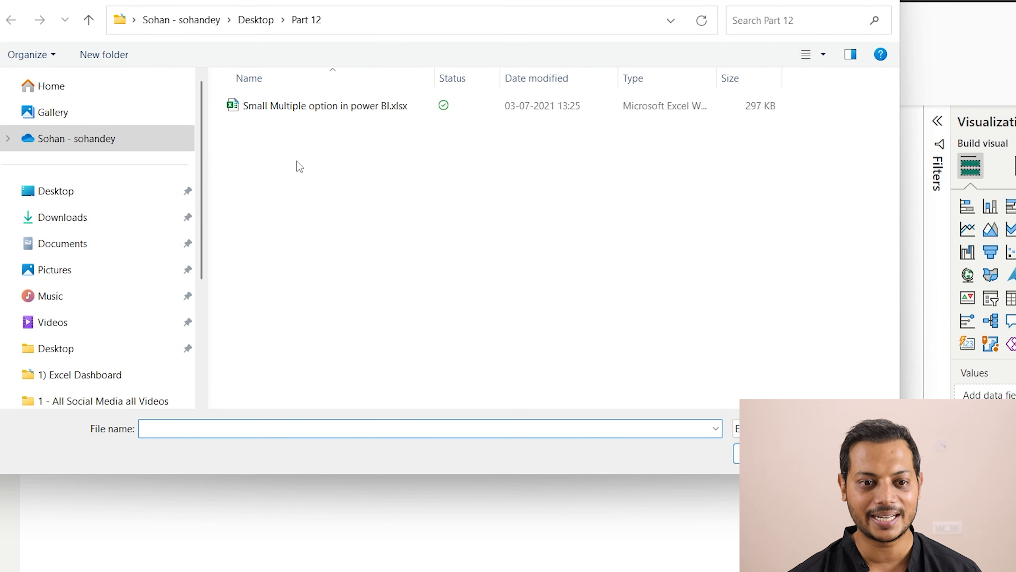
{"action": "left_click", "coordinate": [256, 19]}
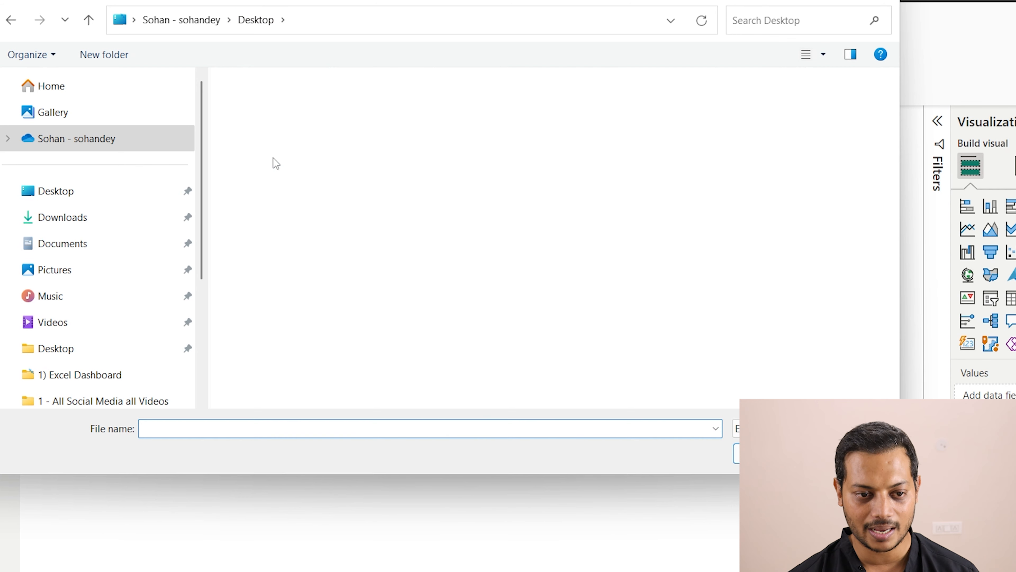
{"action": "double_click", "coordinate": [322, 106]}
{"action": "left_click", "coordinate": [324, 108]}
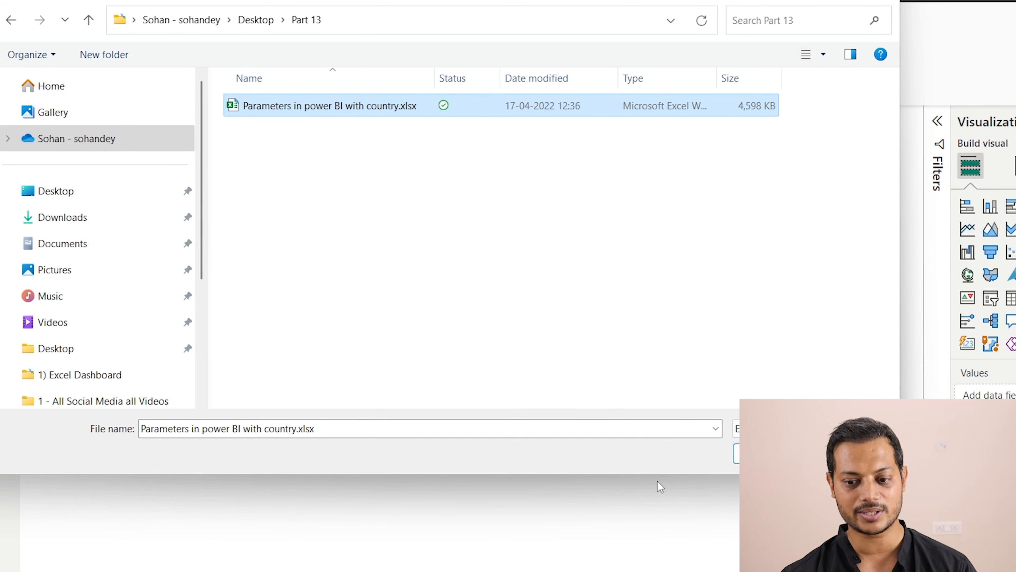
{"action": "key", "text": "Return"}
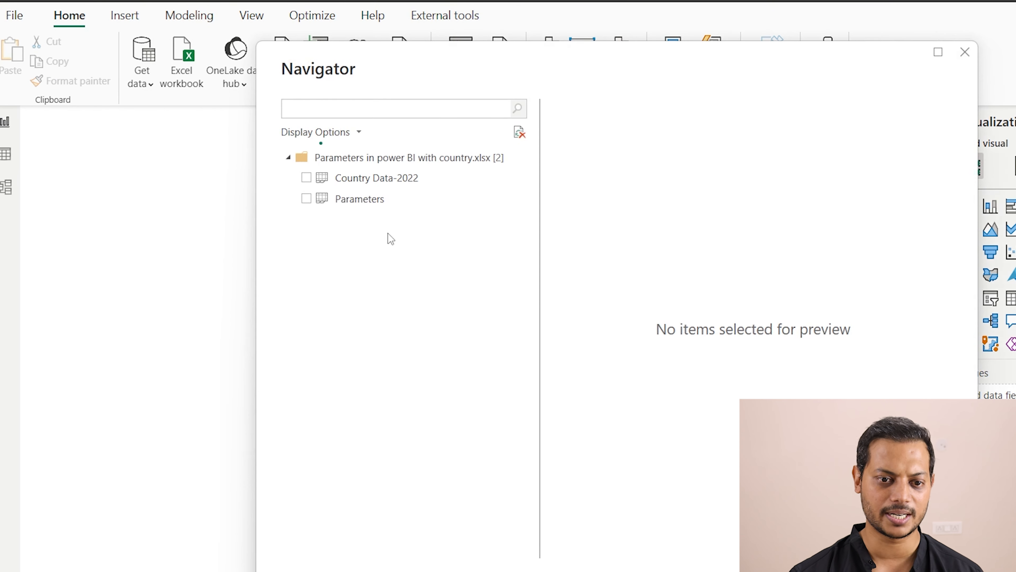
Preview the Parameters sheet, and open only the Country Data-2022 sheet for transformation in Power Query.
{"action": "left_click", "coordinate": [307, 199]}
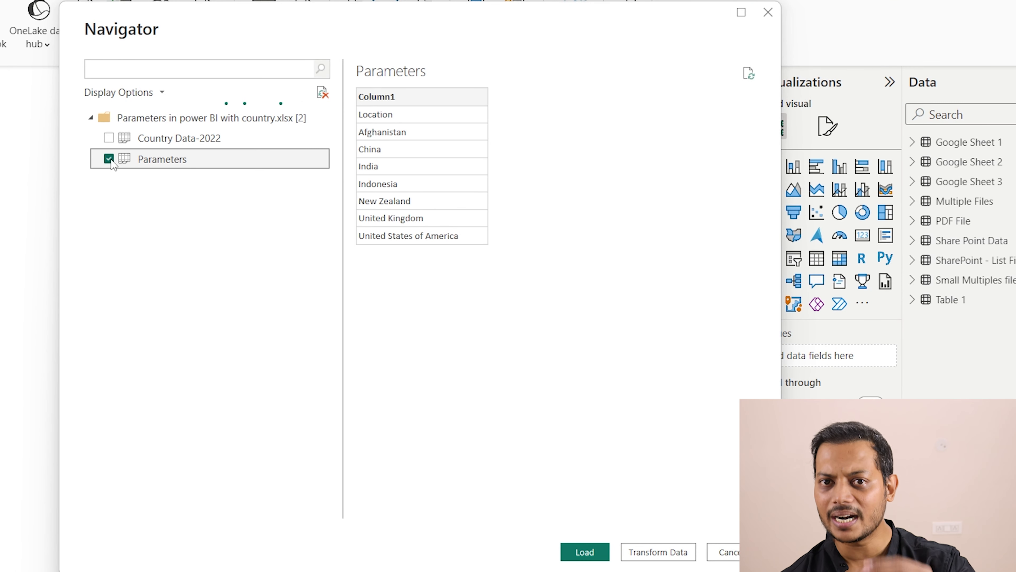
{"action": "left_click", "coordinate": [108, 160]}
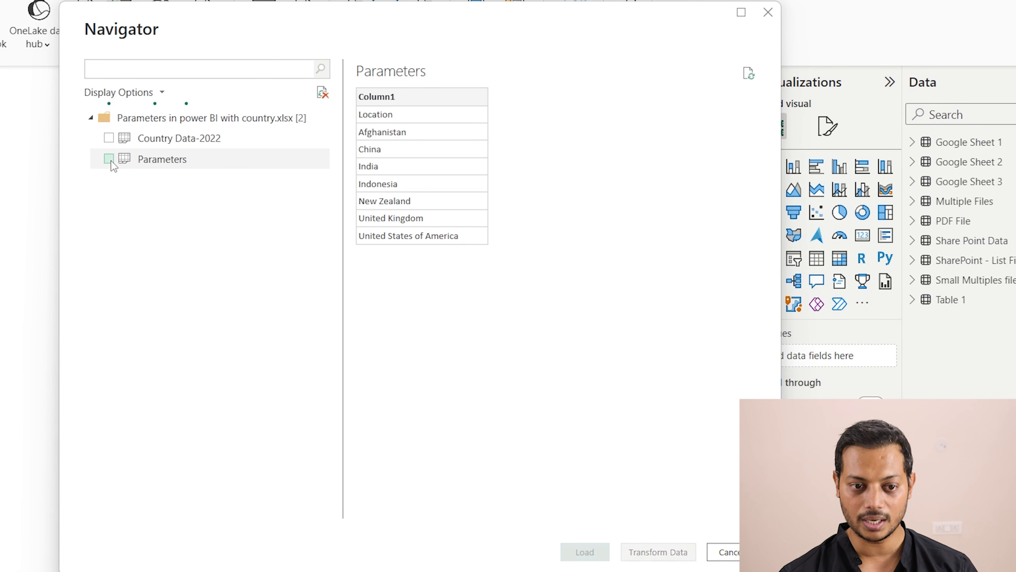
{"action": "left_click", "coordinate": [108, 138]}
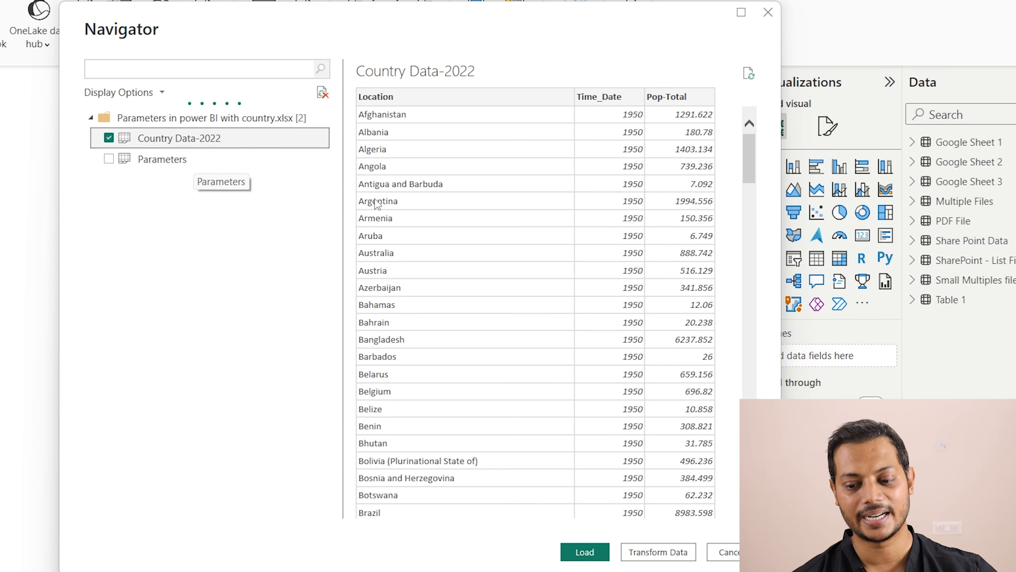
{"action": "left_click", "coordinate": [645, 551]}
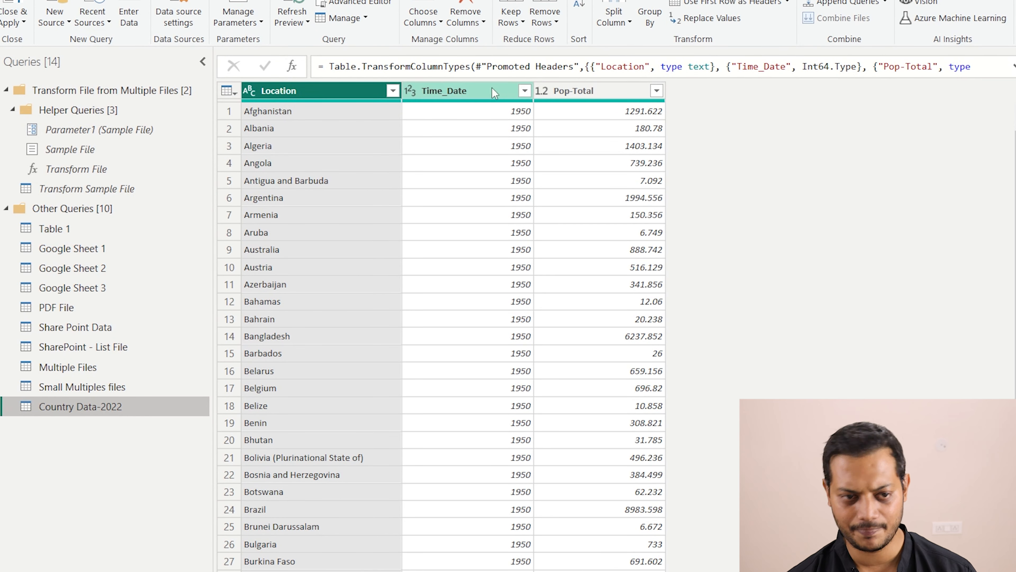
Apply the Country Data-2022 query to the model and return to the report window.
{"action": "left_click", "coordinate": [18, 23]}
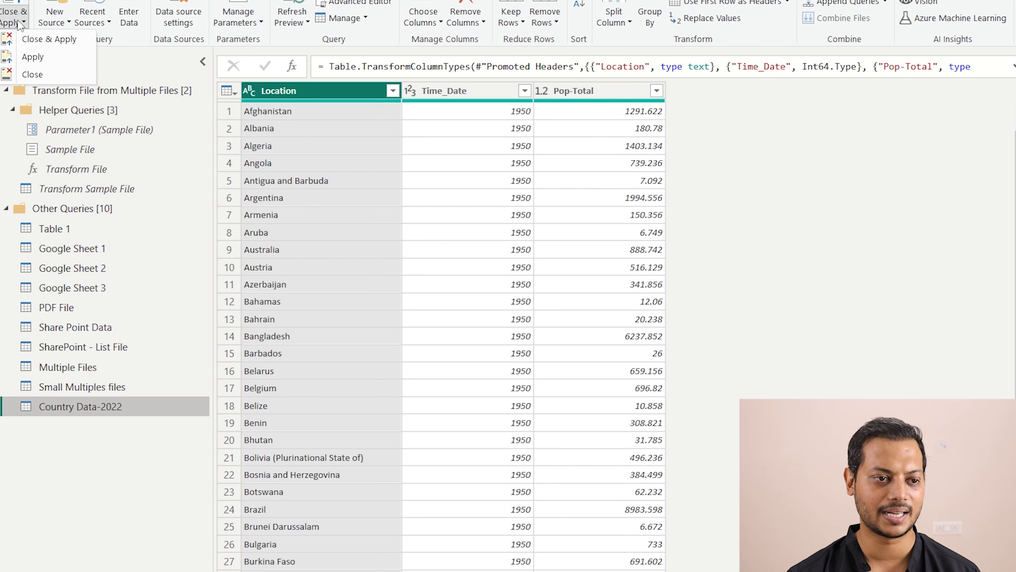
{"action": "left_click", "coordinate": [35, 56]}
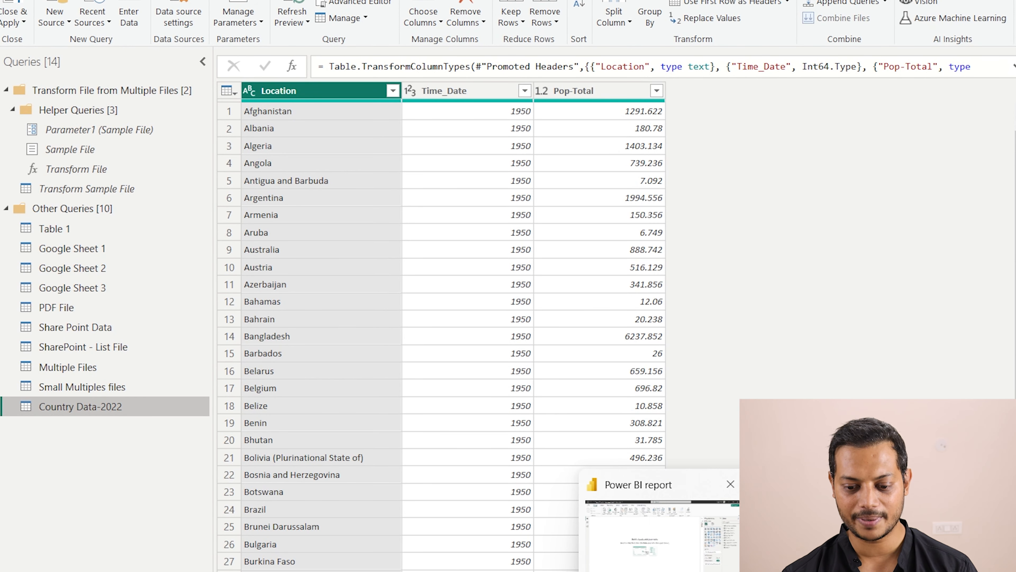
{"action": "left_click", "coordinate": [663, 537]}
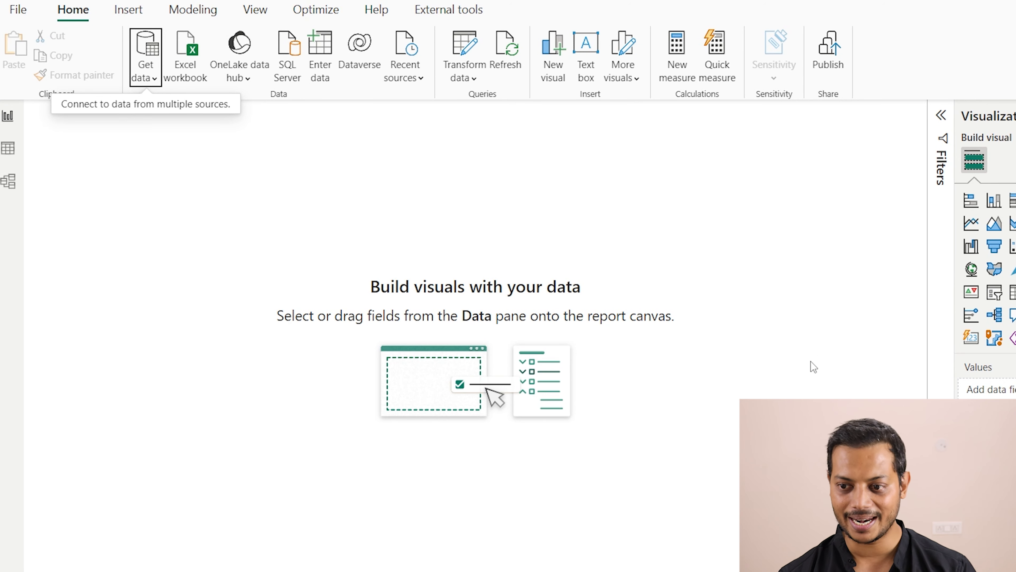
Add a stacked column chart in the lower-left part of the report page and enlarge it.
{"action": "left_click", "coordinate": [883, 192]}
{"action": "left_click_drag", "start_coordinate": [51, 214], "coordinate": [258, 457]}
{"action": "left_click_drag", "start_coordinate": [149, 452], "coordinate": [154, 447]}
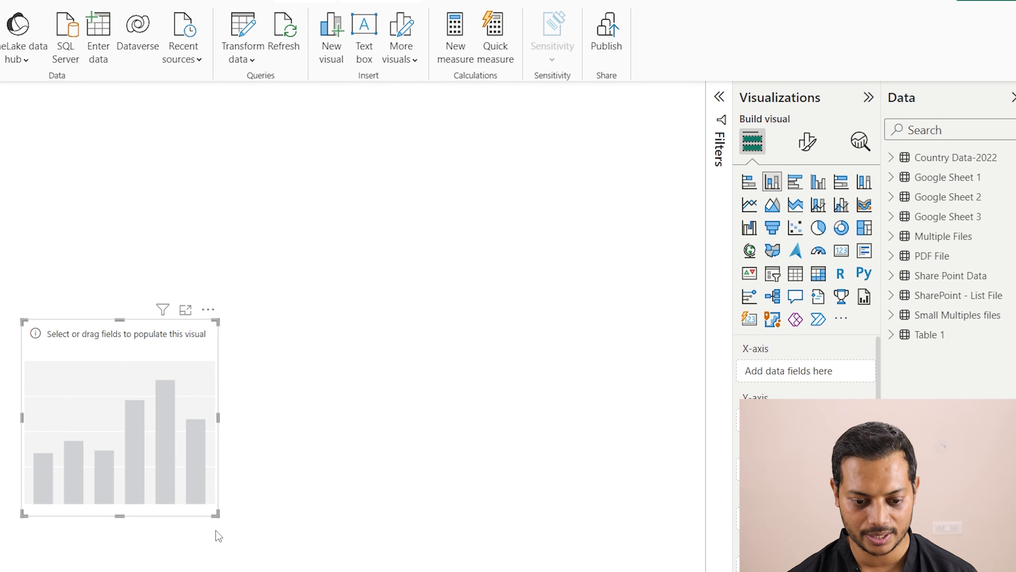
{"action": "left_click_drag", "start_coordinate": [216, 516], "coordinate": [391, 571]}
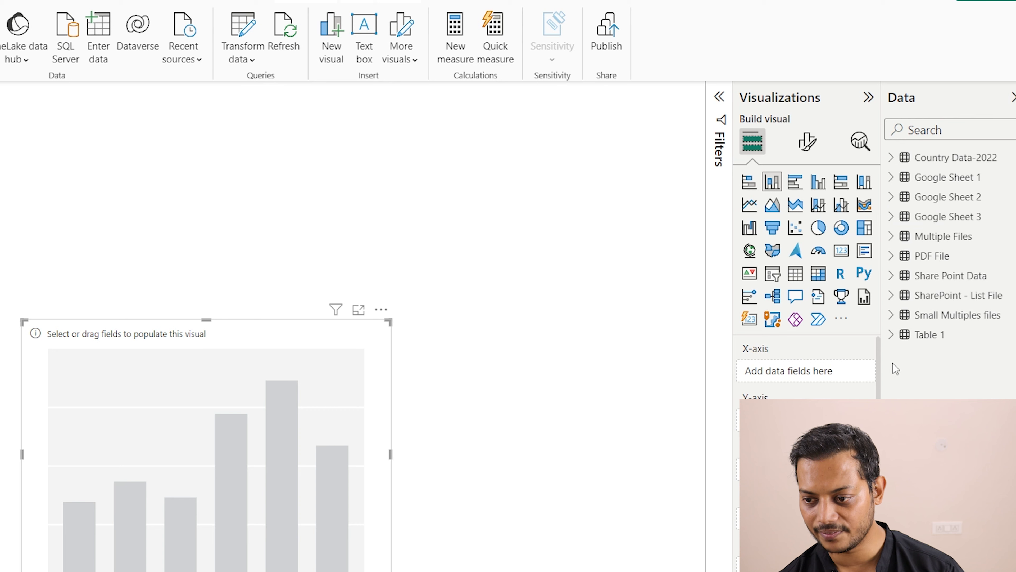
Assign Location from Country Data-2022 to the column chart's X-axis and Pop-Total to its Y-axis.
{"action": "left_click", "coordinate": [936, 157]}
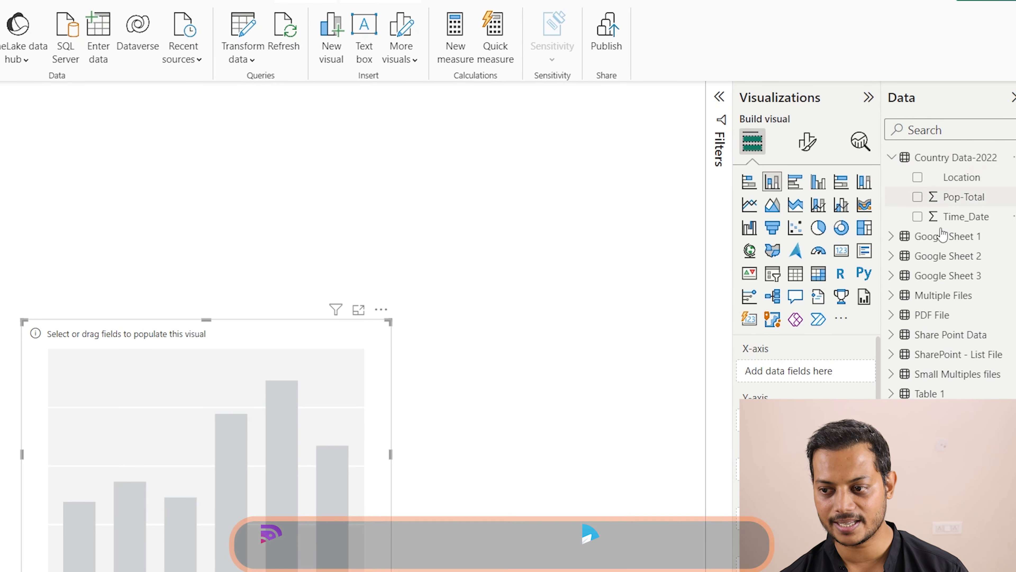
{"action": "left_click_drag", "start_coordinate": [961, 177], "coordinate": [815, 372]}
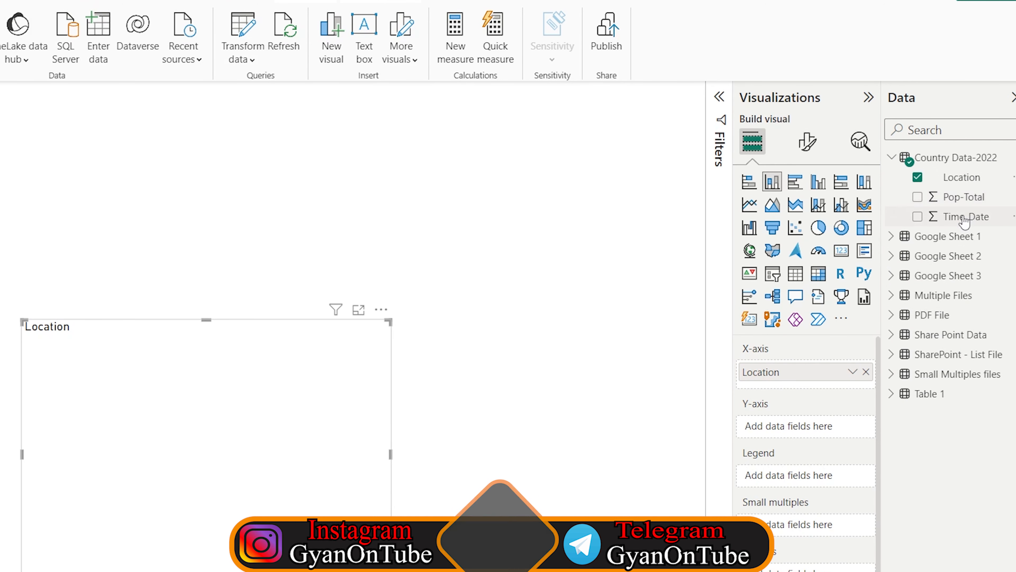
{"action": "left_click_drag", "start_coordinate": [960, 197], "coordinate": [801, 427]}
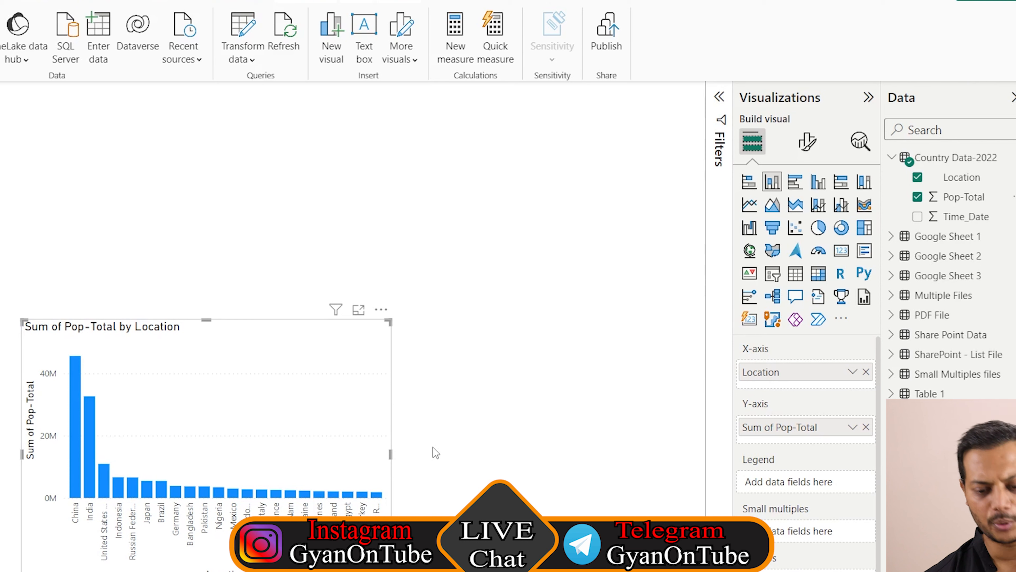
{"action": "left_click", "coordinate": [474, 451]}
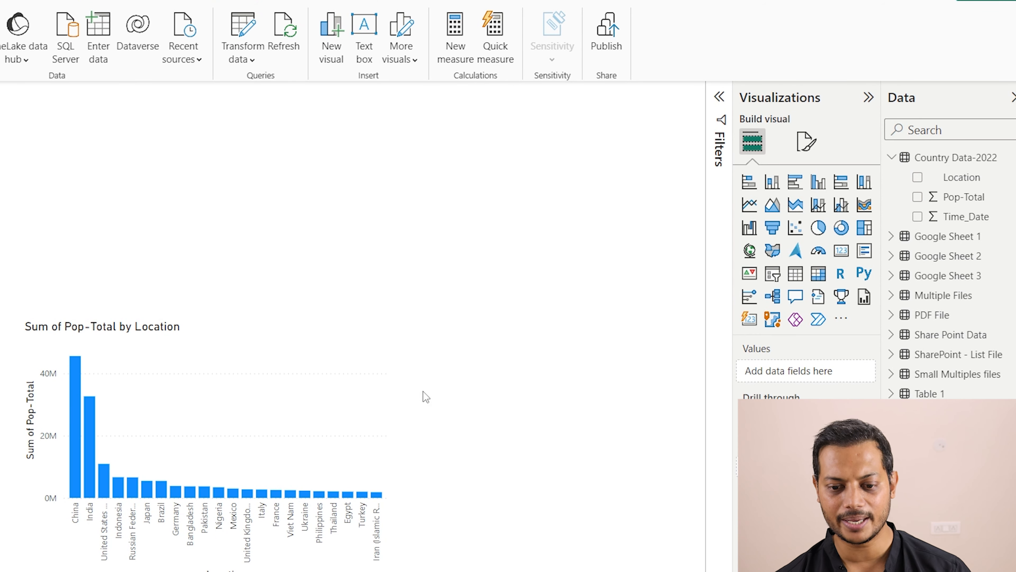
Add a pie chart beside the column chart and enlarge it to fill the remaining page width.
{"action": "left_click", "coordinate": [820, 228]}
{"action": "left_click_drag", "start_coordinate": [49, 248], "coordinate": [532, 392]}
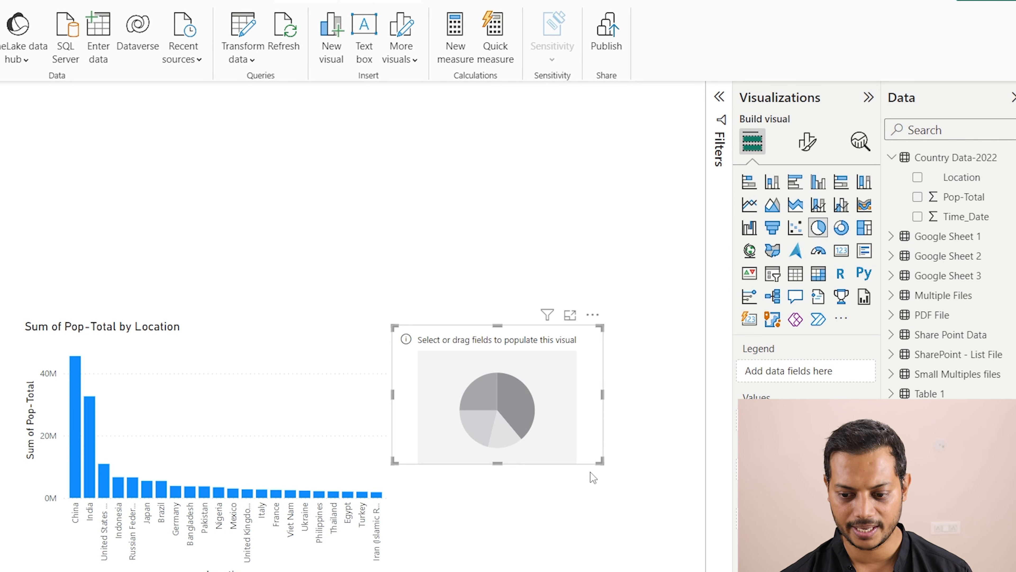
{"action": "left_click_drag", "start_coordinate": [603, 464], "coordinate": [703, 570]}
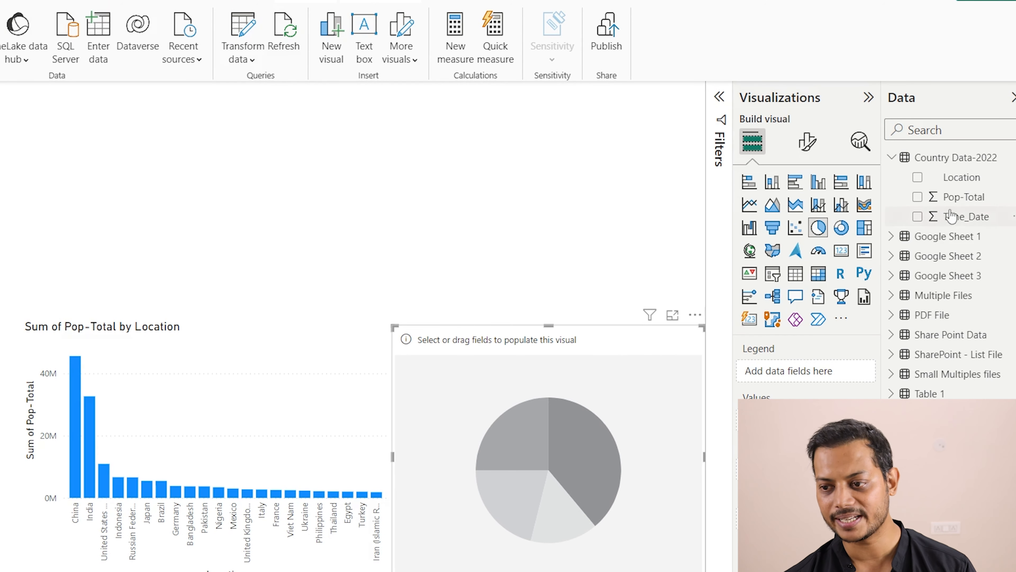
Assign Time_Date to the pie chart's legend and Pop-Total to its values.
{"action": "left_click_drag", "start_coordinate": [967, 218], "coordinate": [800, 371]}
{"action": "left_click_drag", "start_coordinate": [962, 196], "coordinate": [812, 427]}
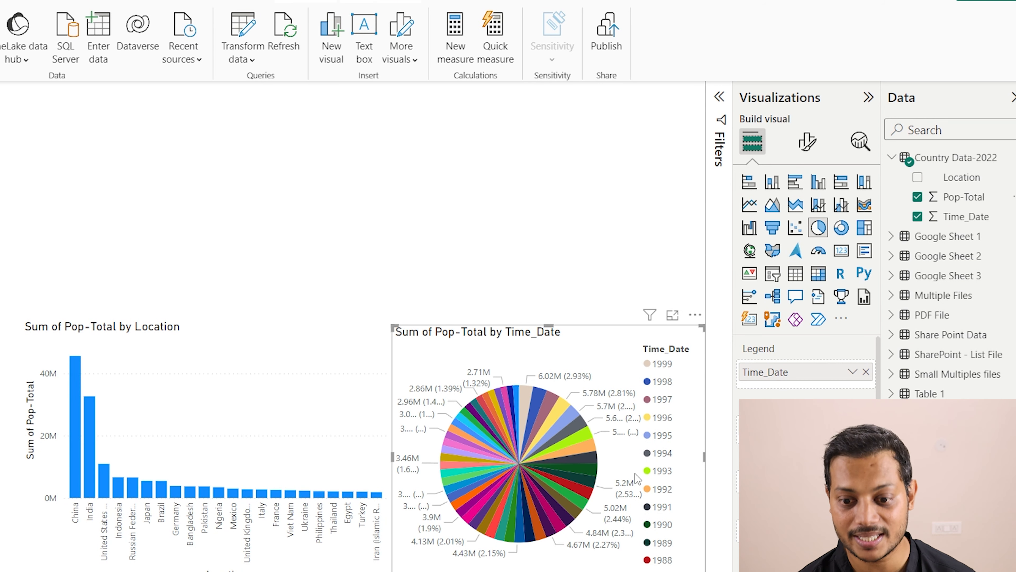
{"action": "left_click", "coordinate": [517, 229]}
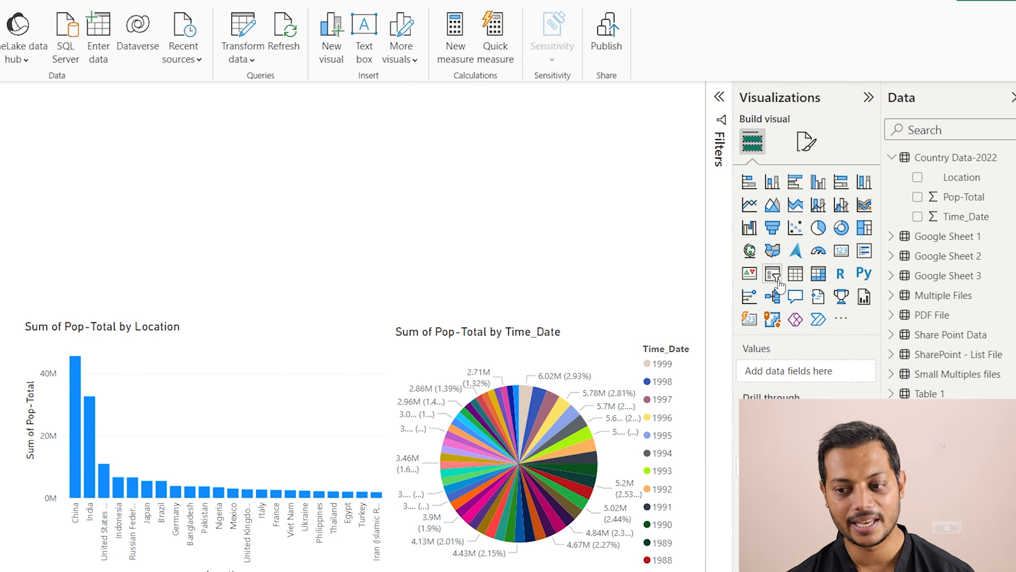
Add a small slicer centred above the two charts and fill it with the Location field.
{"action": "left_click", "coordinate": [772, 280]}
{"action": "left_click_drag", "start_coordinate": [75, 268], "coordinate": [265, 176]}
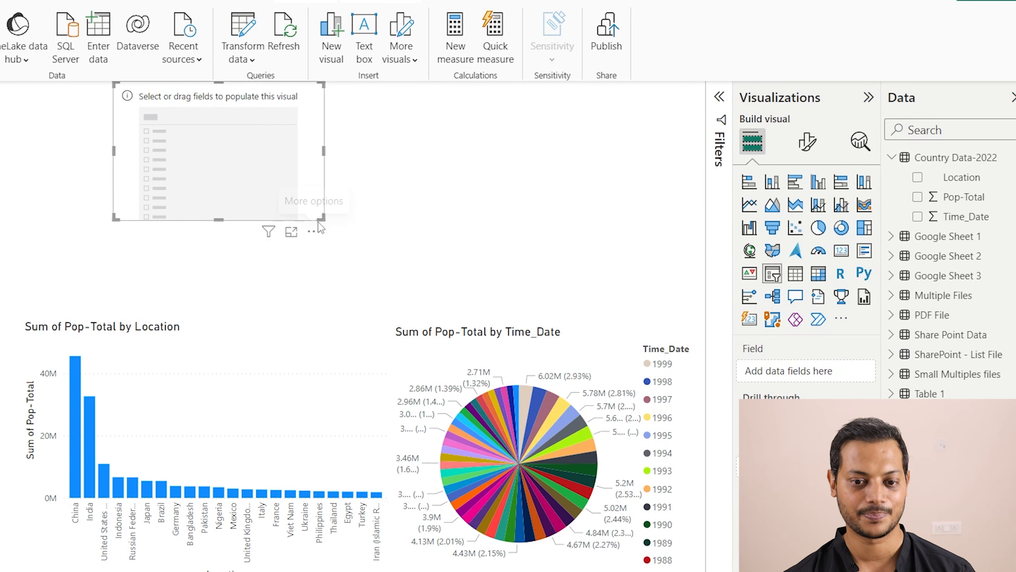
{"action": "left_click_drag", "start_coordinate": [322, 218], "coordinate": [302, 149]}
{"action": "left_click_drag", "start_coordinate": [231, 137], "coordinate": [382, 142]}
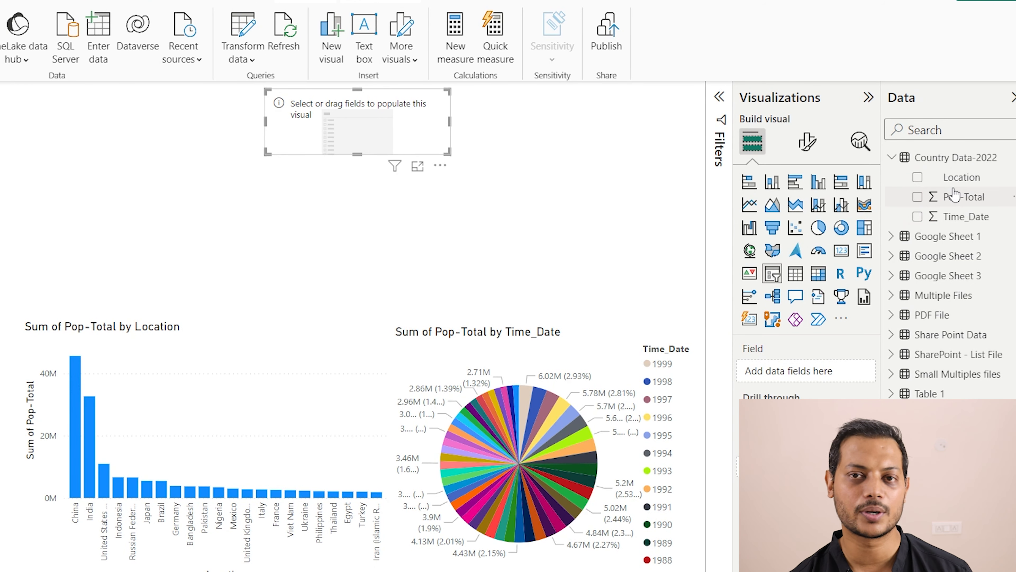
{"action": "left_click_drag", "start_coordinate": [961, 177], "coordinate": [364, 140]}
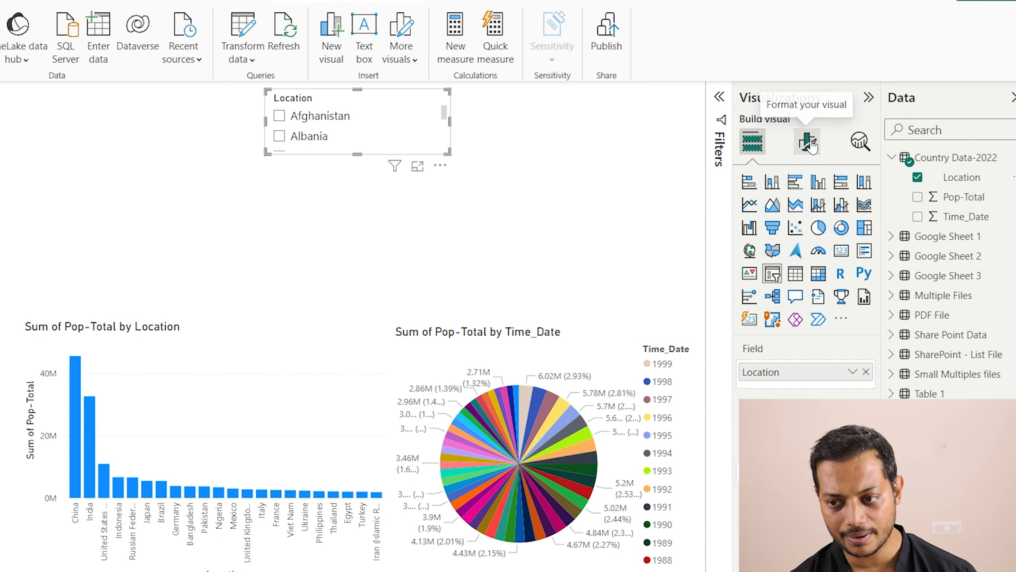
Change the Location slicer's style to Dropdown.
{"action": "left_click", "coordinate": [807, 141]}
{"action": "left_click", "coordinate": [783, 254]}
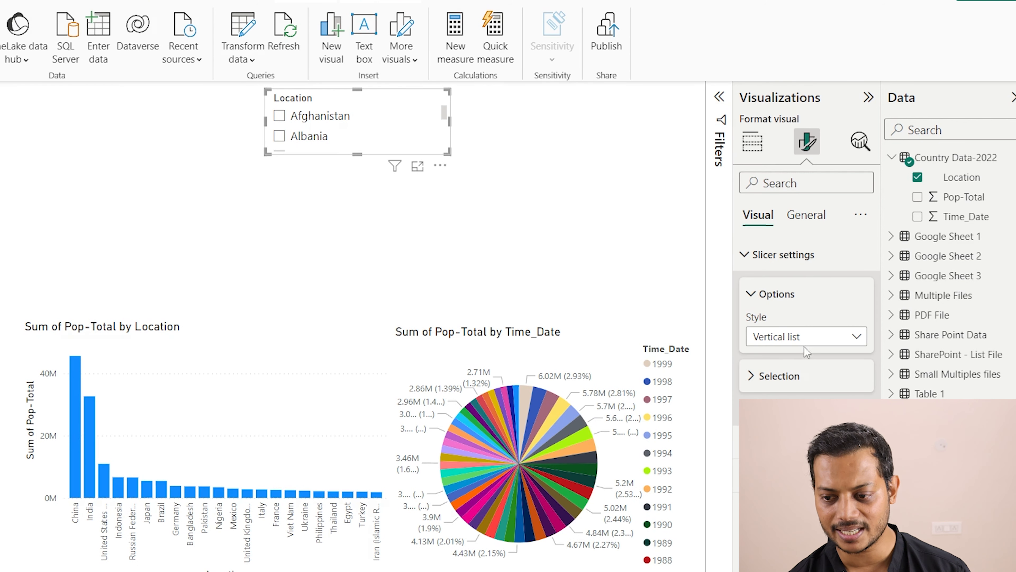
{"action": "left_click", "coordinate": [796, 338]}
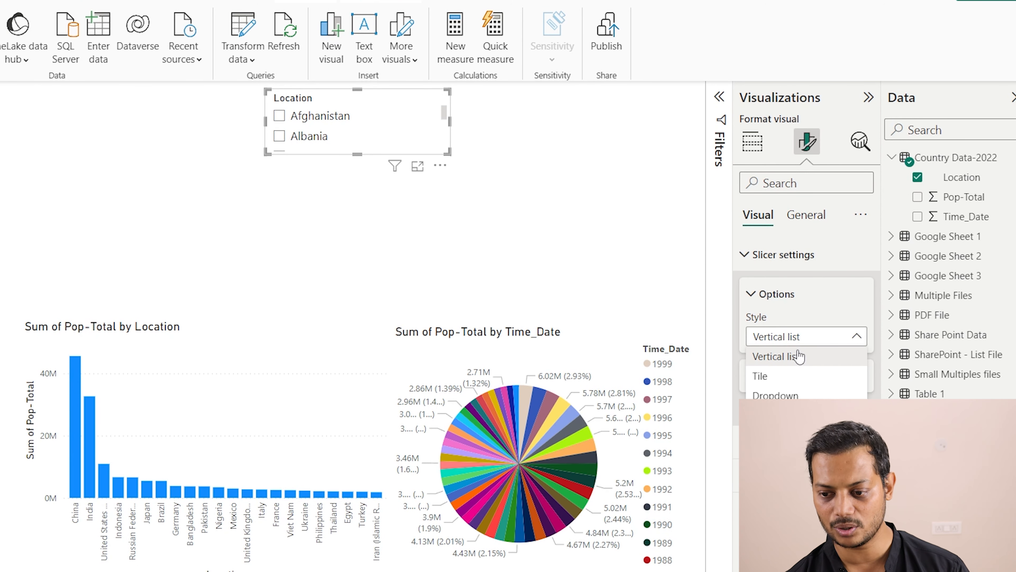
{"action": "left_click", "coordinate": [770, 389]}
{"action": "left_click", "coordinate": [501, 177]}
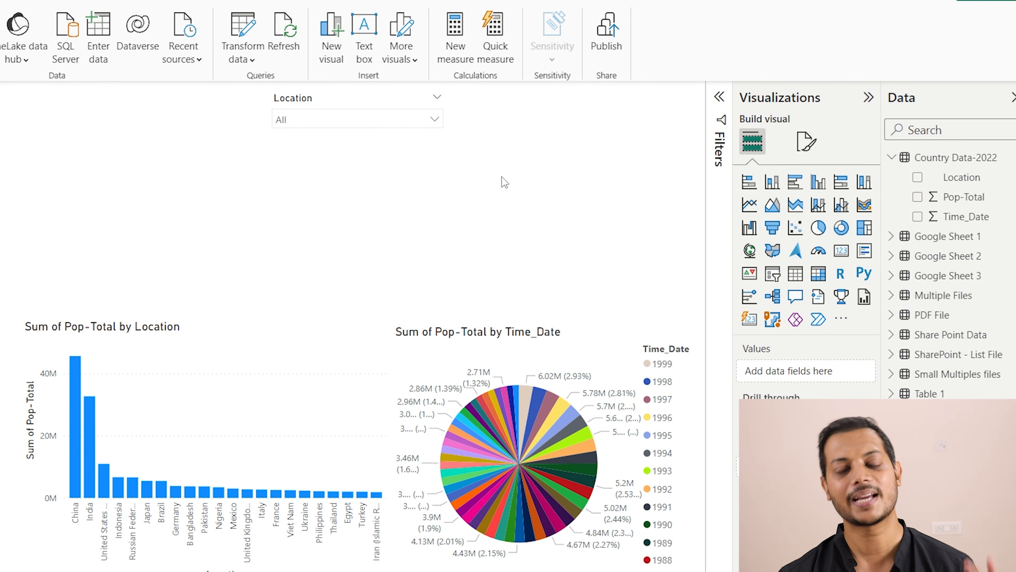
Look through the countries offered in the Location slicer and close its list.
{"action": "left_click", "coordinate": [434, 120]}
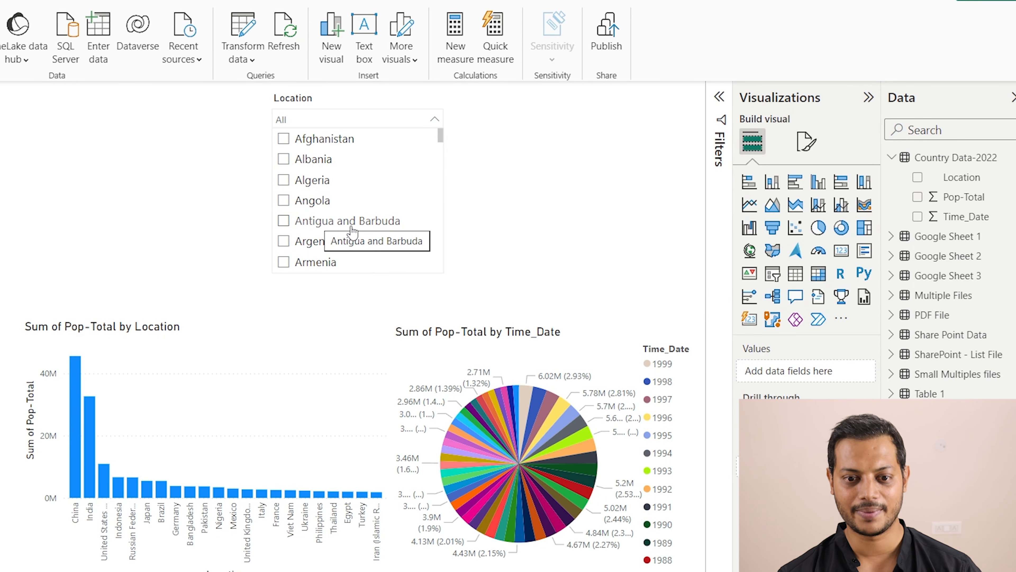
{"action": "scroll", "coordinate": [352, 232], "scroll_direction": "down", "scroll_amount": 6}
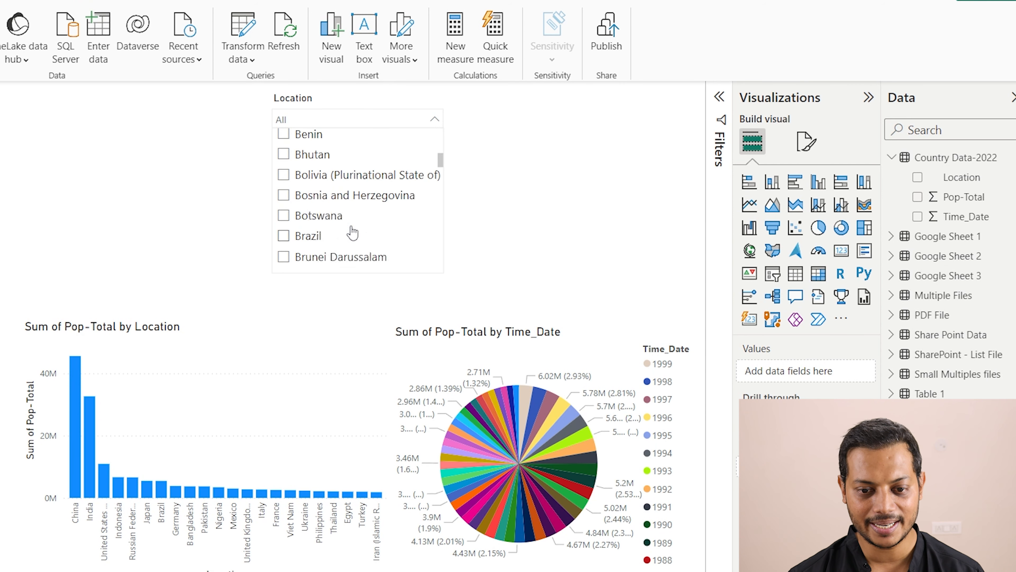
{"action": "scroll", "coordinate": [352, 231], "scroll_direction": "down", "scroll_amount": 8}
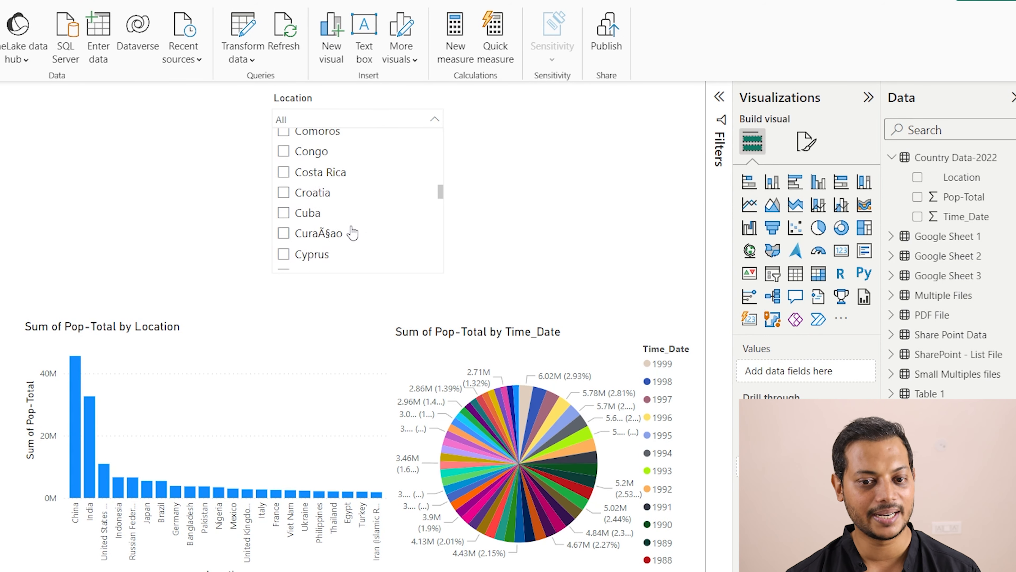
{"action": "scroll", "coordinate": [352, 232], "scroll_direction": "down", "scroll_amount": 2}
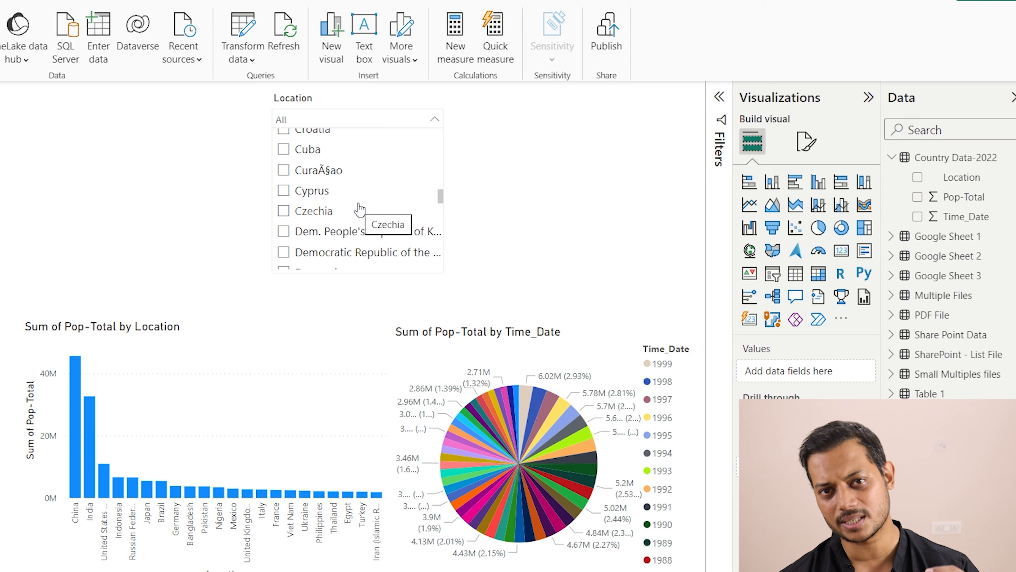
{"action": "left_click", "coordinate": [429, 116]}
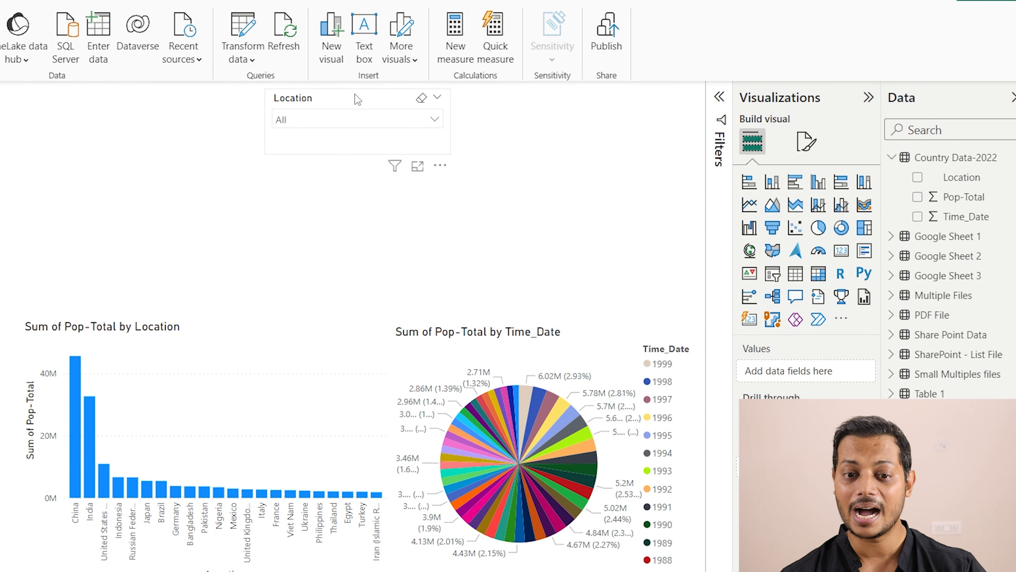
Enable the search box in the Location slicer.
{"action": "left_click", "coordinate": [360, 106]}
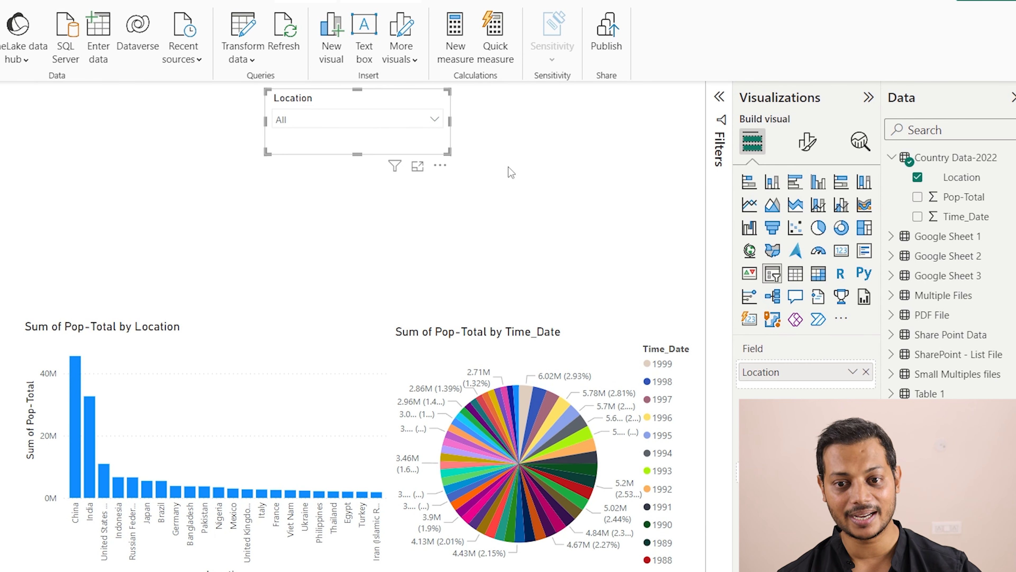
{"action": "left_click", "coordinate": [440, 166]}
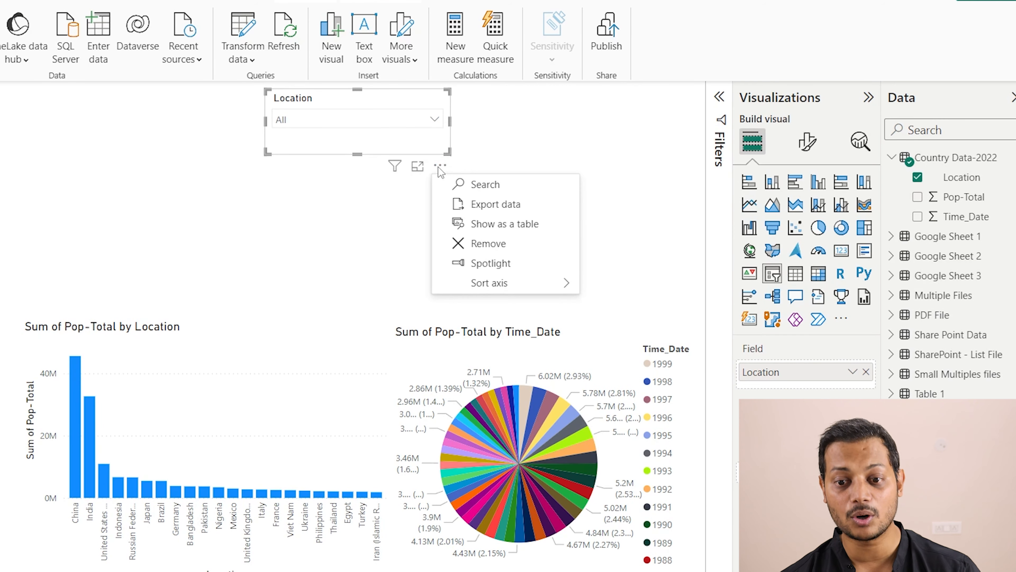
{"action": "left_click", "coordinate": [484, 186]}
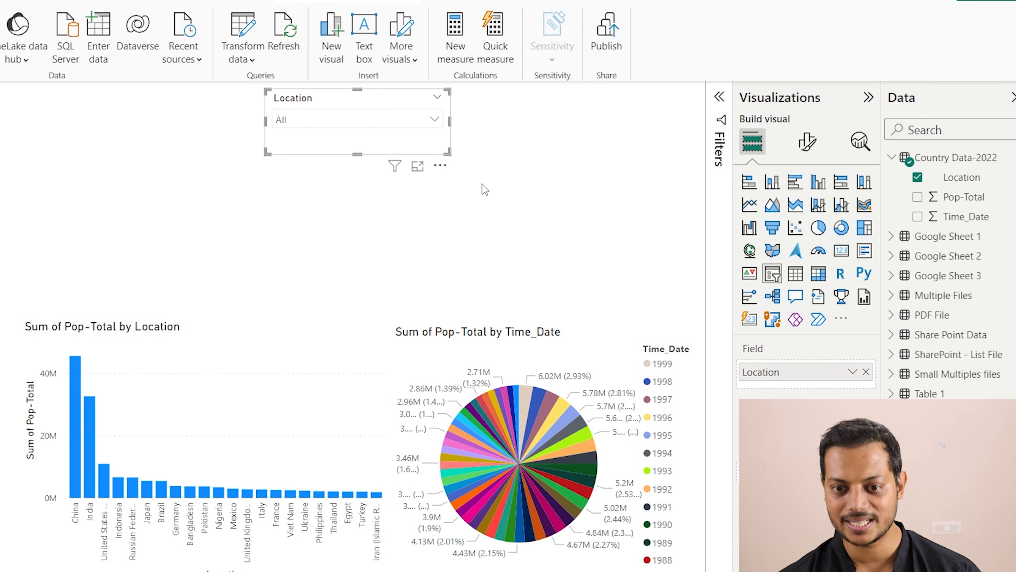
Search the Location slicer for india and china in turn and select both countries.
{"action": "left_click", "coordinate": [433, 121]}
{"action": "left_click_drag", "start_coordinate": [282, 125], "coordinate": [440, 143]}
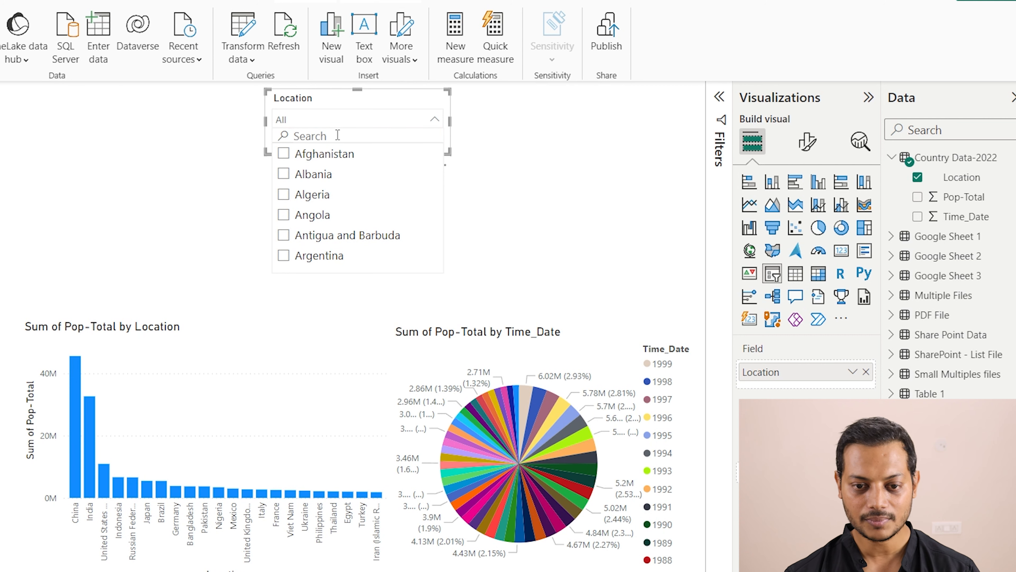
{"action": "type", "text": "india"}
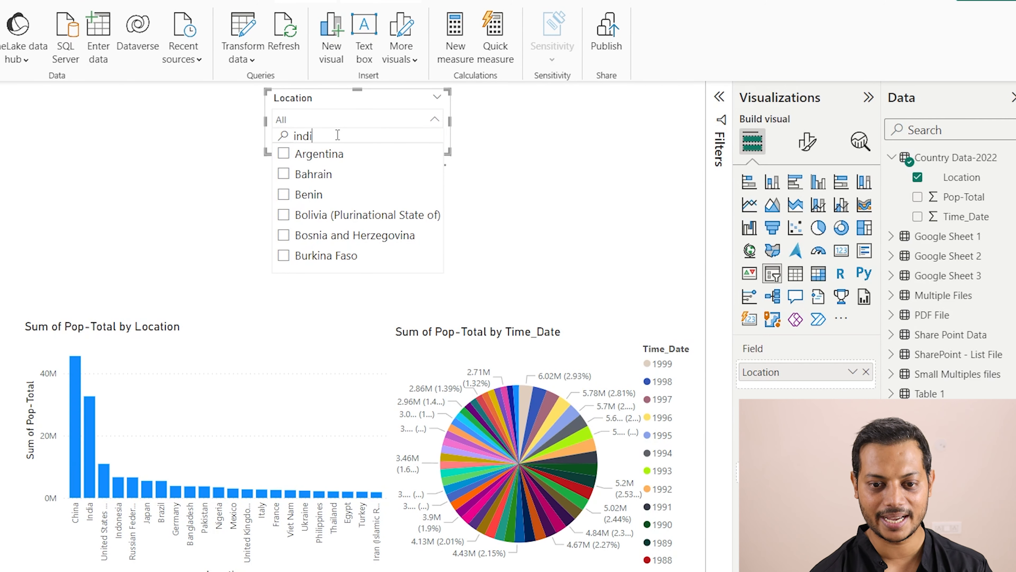
{"action": "left_click", "coordinate": [307, 158]}
{"action": "left_click_drag", "start_coordinate": [325, 136], "coordinate": [253, 135]}
{"action": "type", "text": "china"}
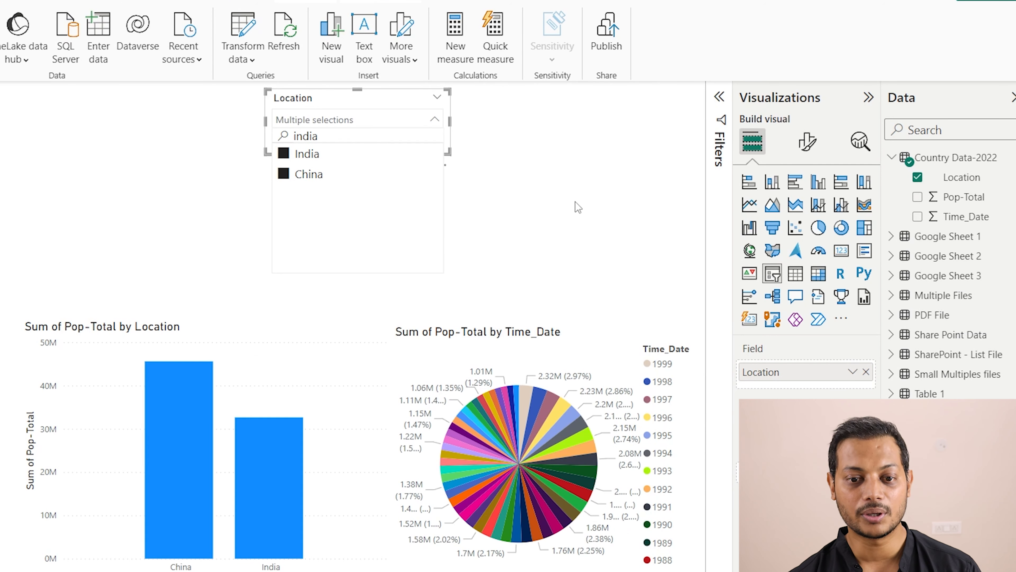
{"action": "left_click", "coordinate": [570, 203]}
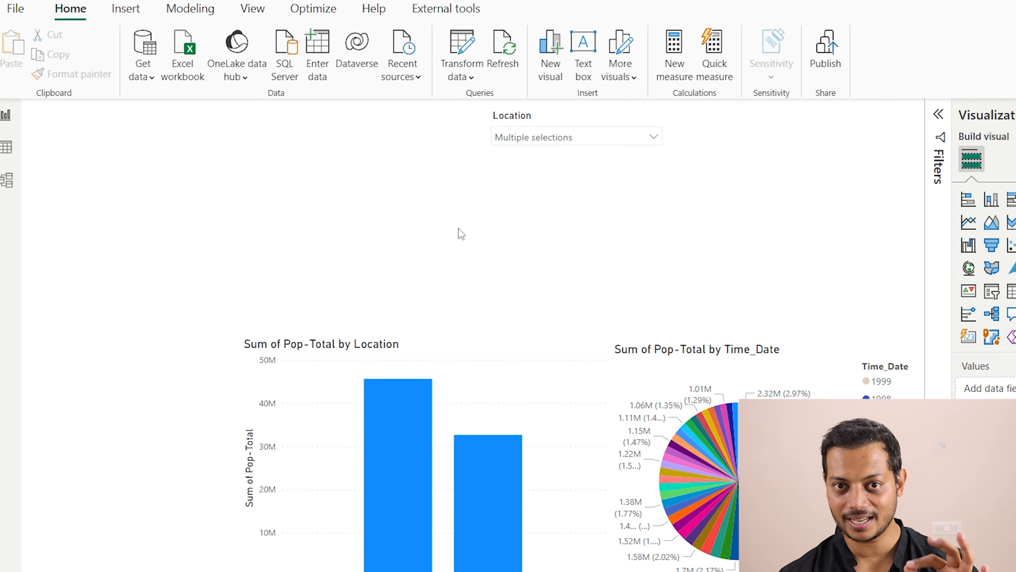
Open the Power Query Editor from the report and start a new parameter.
{"action": "left_click", "coordinate": [471, 77]}
{"action": "left_click", "coordinate": [485, 109]}
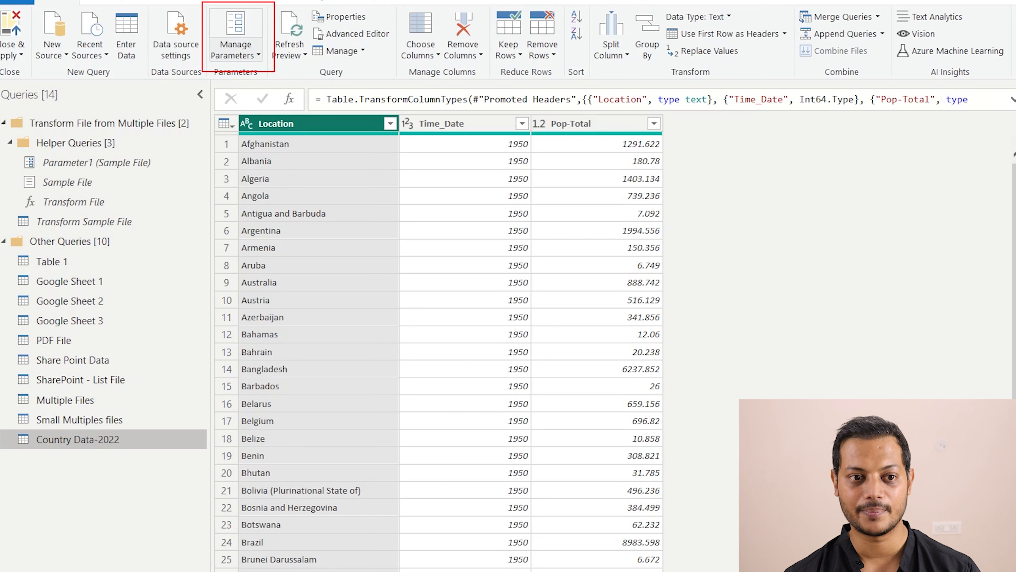
{"action": "left_click", "coordinate": [258, 55]}
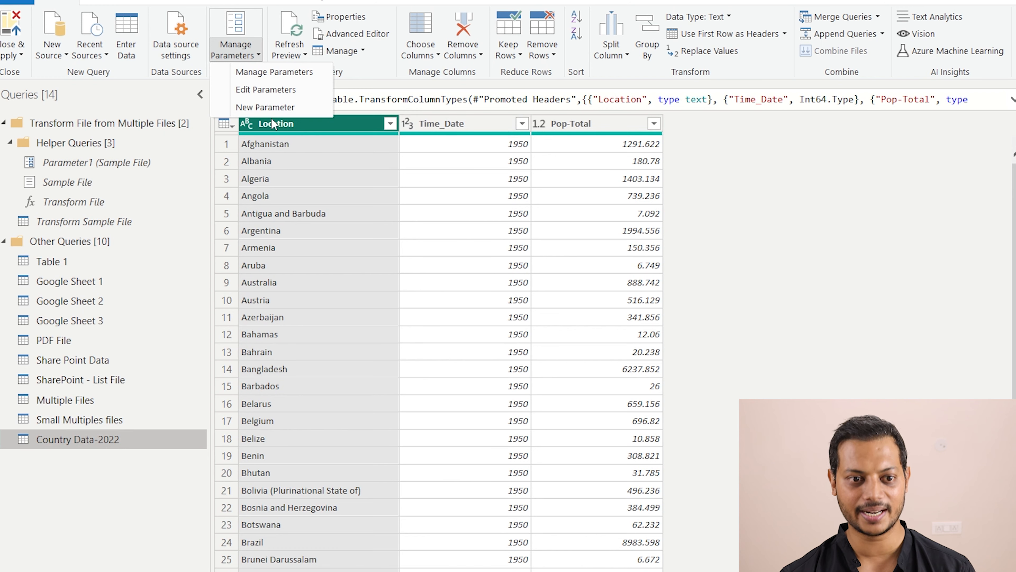
{"action": "left_click", "coordinate": [274, 105]}
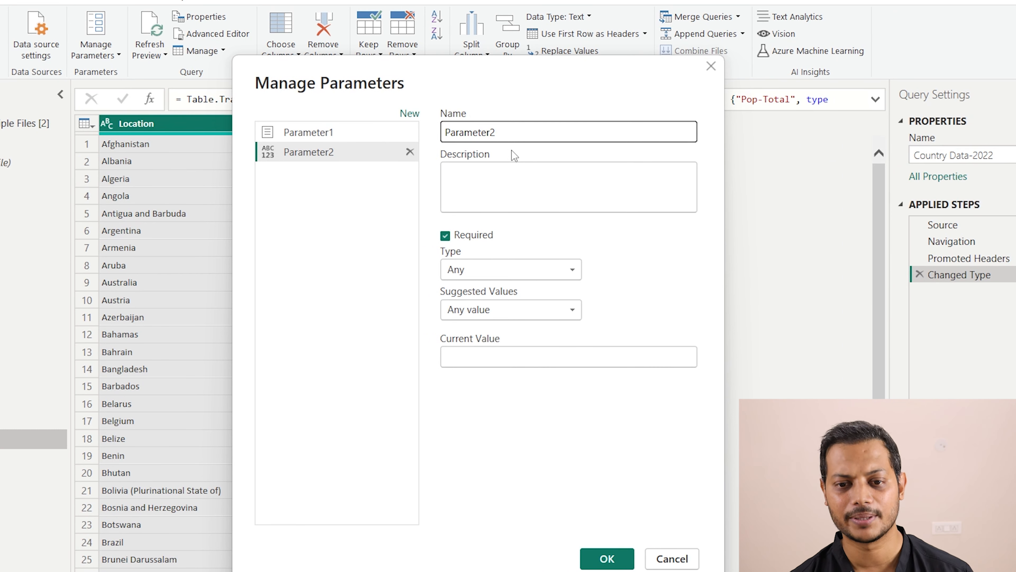
Set the new parameter's type to Text and its suggested values to List of values.
{"action": "left_click", "coordinate": [481, 196]}
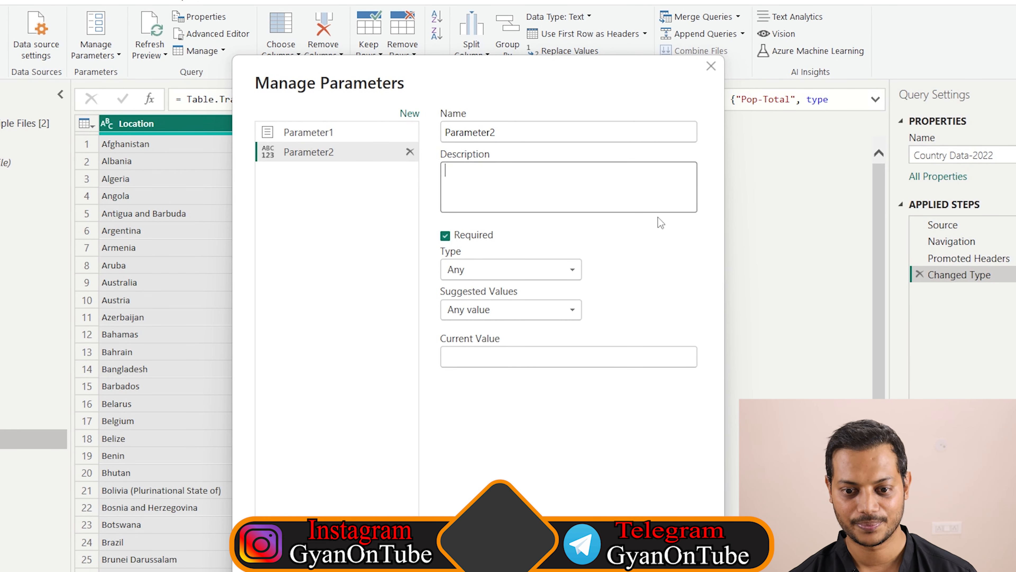
{"action": "left_click", "coordinate": [527, 275]}
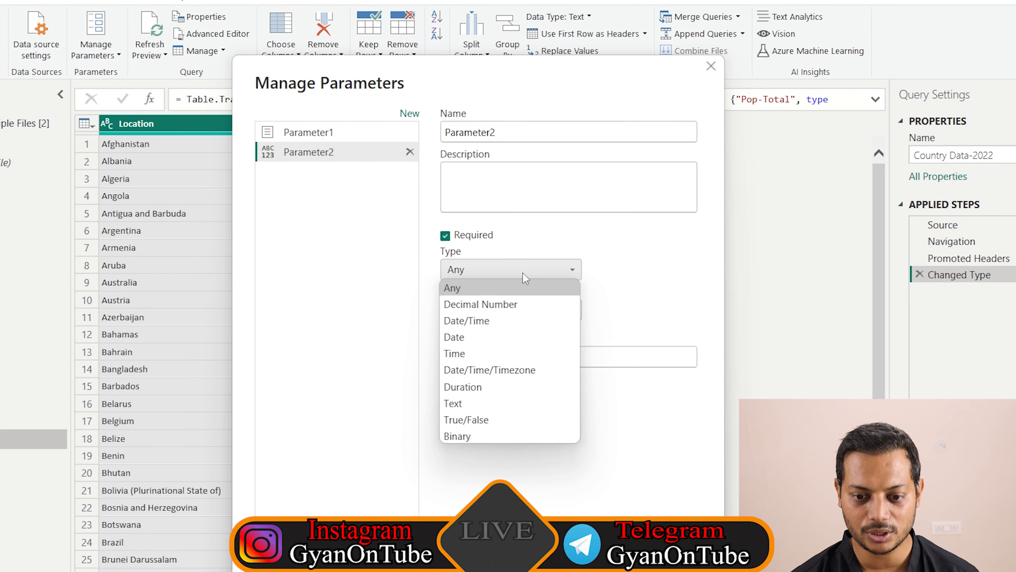
{"action": "left_click", "coordinate": [467, 404]}
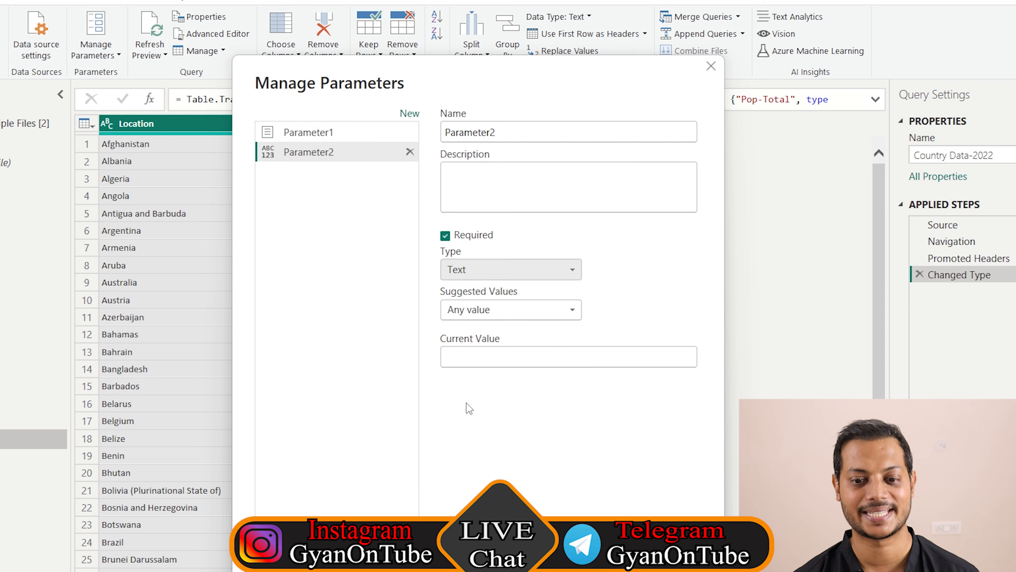
{"action": "left_click", "coordinate": [501, 315]}
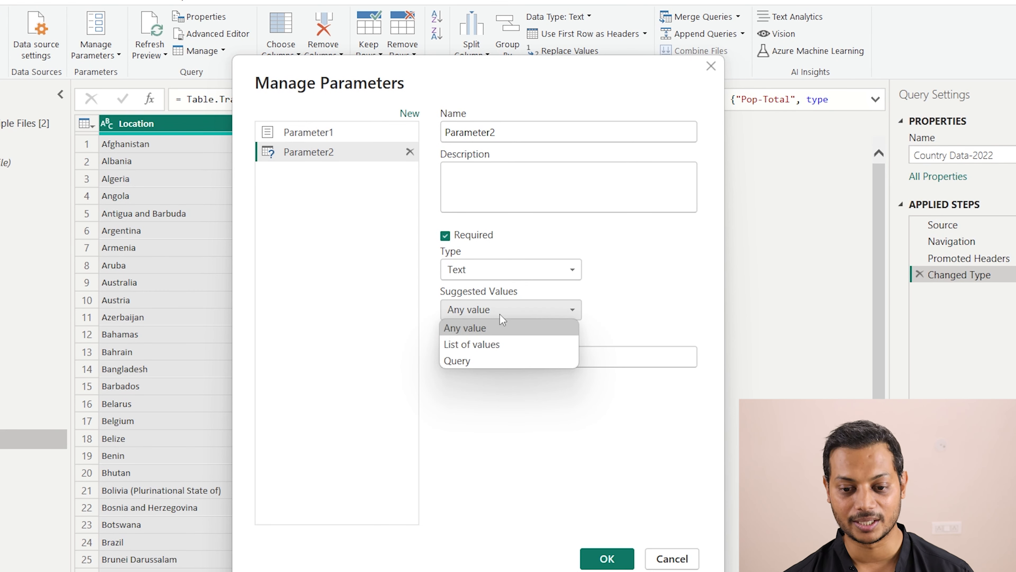
{"action": "left_click", "coordinate": [493, 346]}
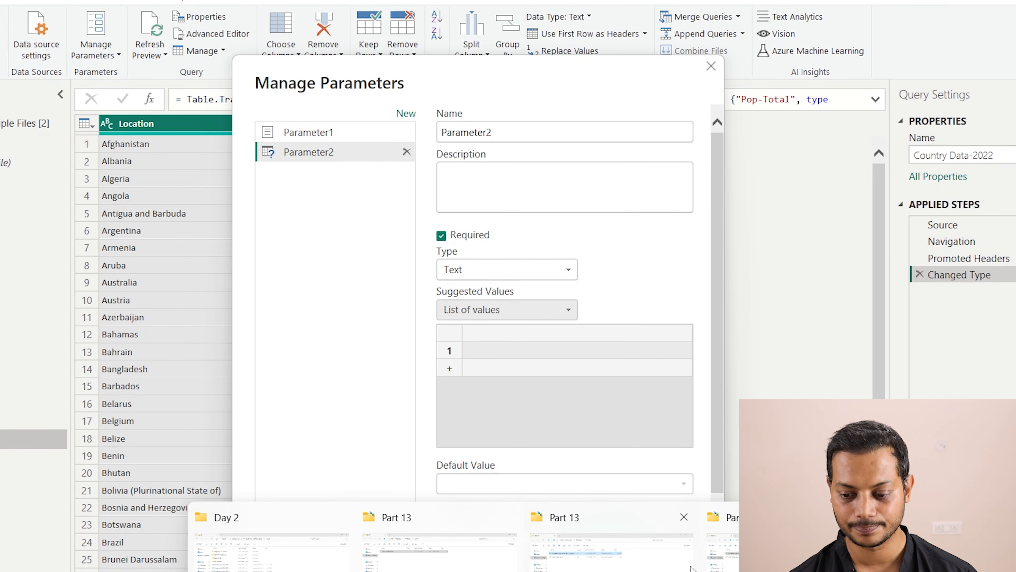
Open the workbook Parameters in power BI with country.xlsx in Excel and copy the Location list in A1:A8.
{"action": "left_click", "coordinate": [639, 566]}
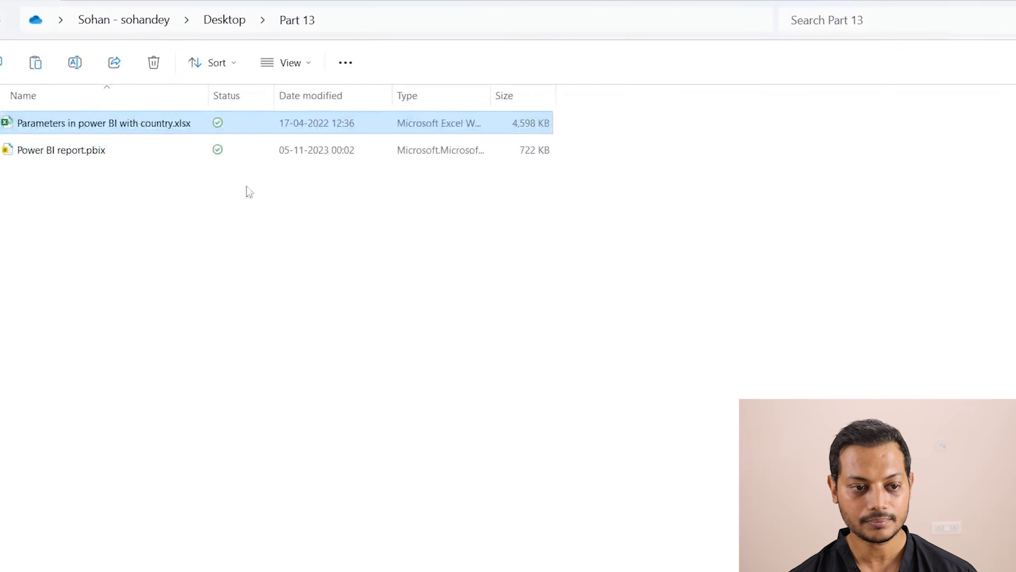
{"action": "double_click", "coordinate": [158, 125]}
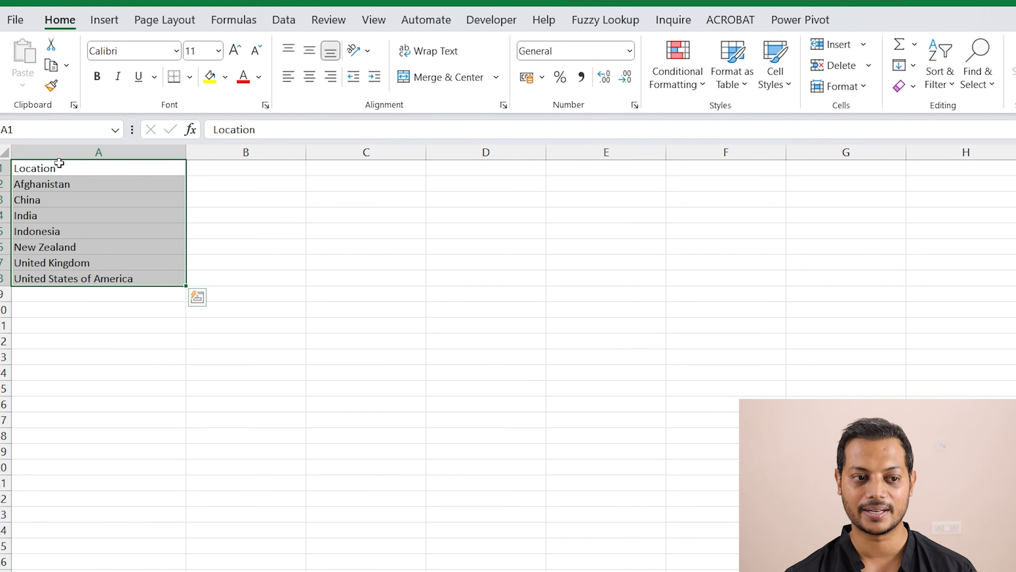
{"action": "left_click", "coordinate": [80, 171]}
{"action": "left_click_drag", "start_coordinate": [79, 170], "coordinate": [100, 281]}
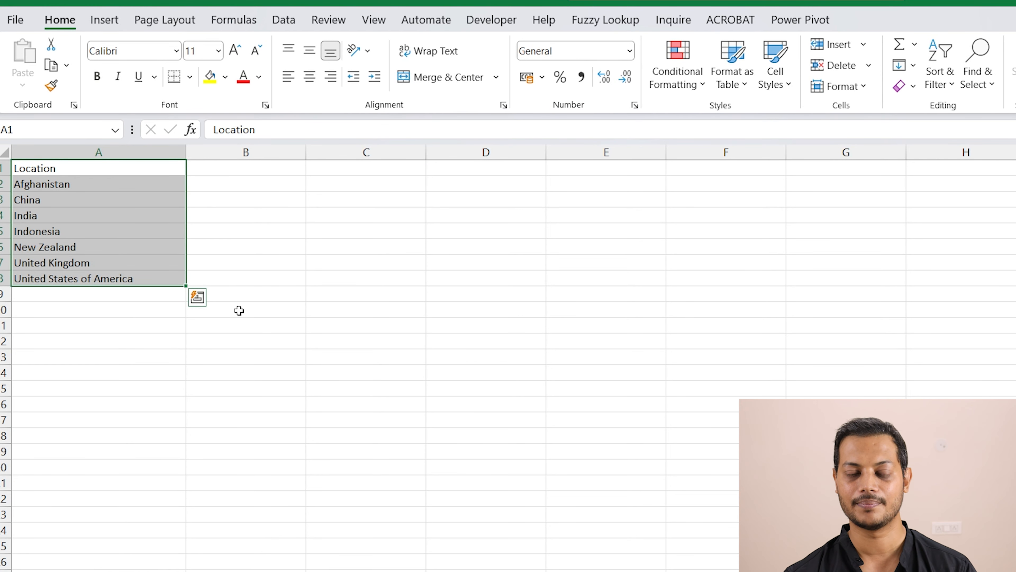
{"action": "key", "text": "ctrl+c"}
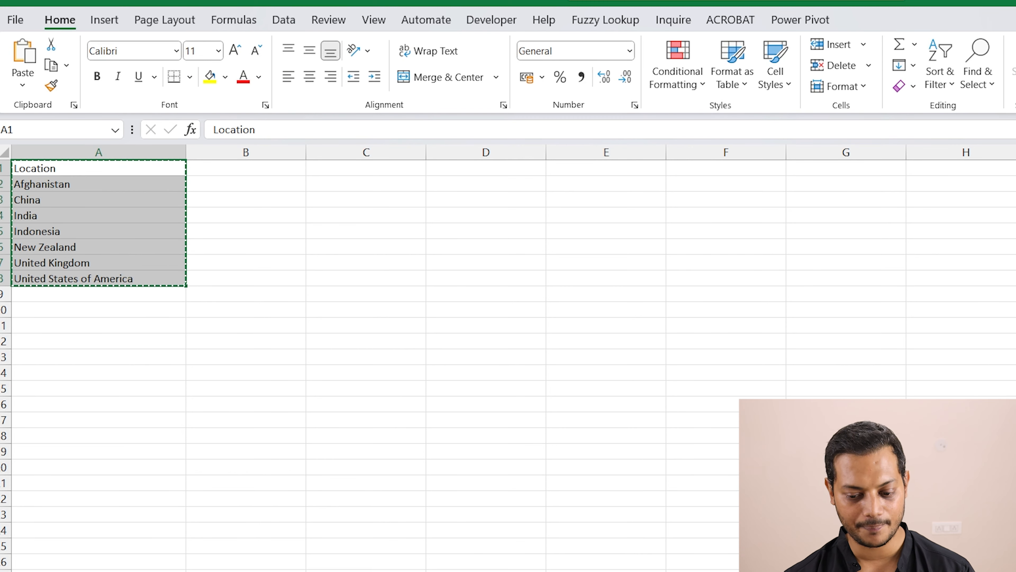
Switch back to the Power Query Editor and paste the copied locations into the parameter's list of values.
{"action": "left_click", "coordinate": [731, 571]}
{"action": "left_click", "coordinate": [643, 551]}
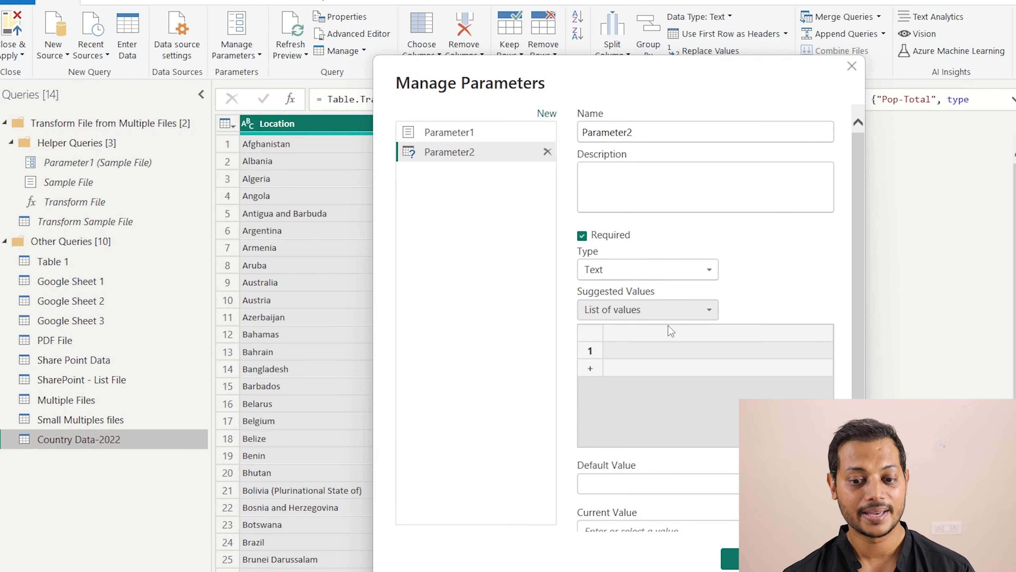
{"action": "key", "text": "ctrl+v"}
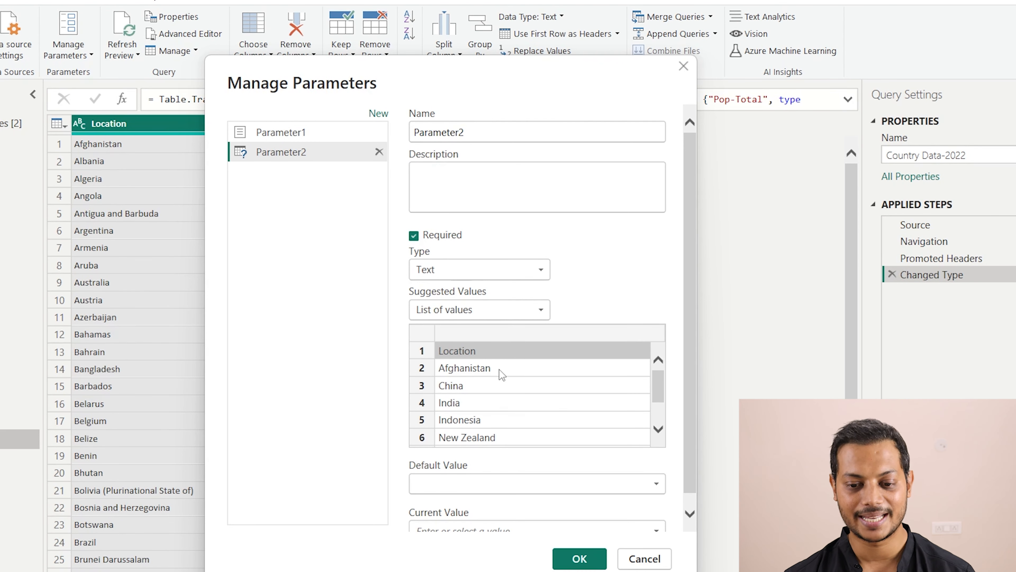
Set both the default value and the current value of the parameter to China and create the parameter.
{"action": "scroll", "coordinate": [500, 370], "scroll_direction": "down", "scroll_amount": 1}
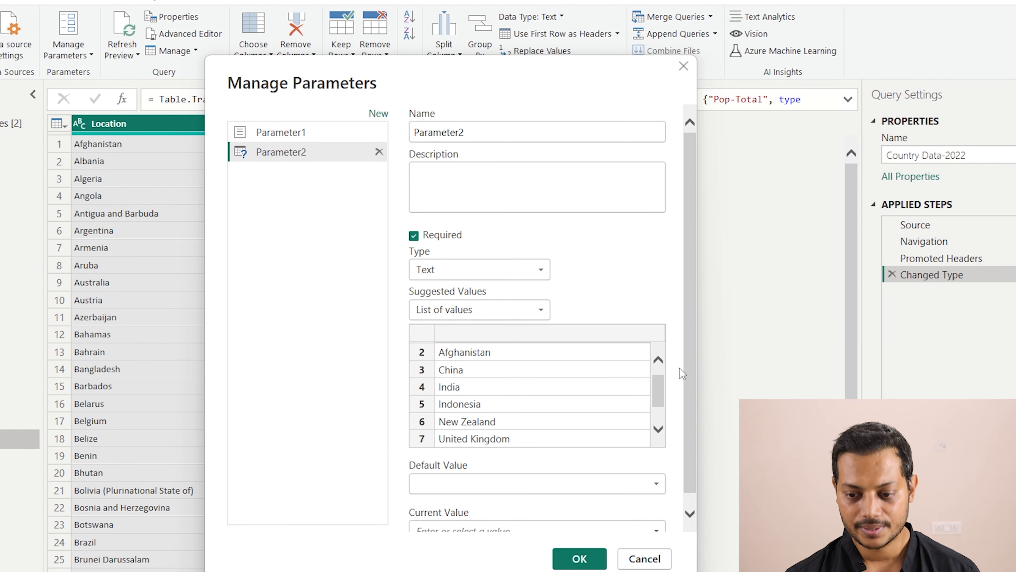
{"action": "scroll", "coordinate": [680, 380], "scroll_direction": "down", "scroll_amount": 1}
{"action": "left_click", "coordinate": [435, 476]}
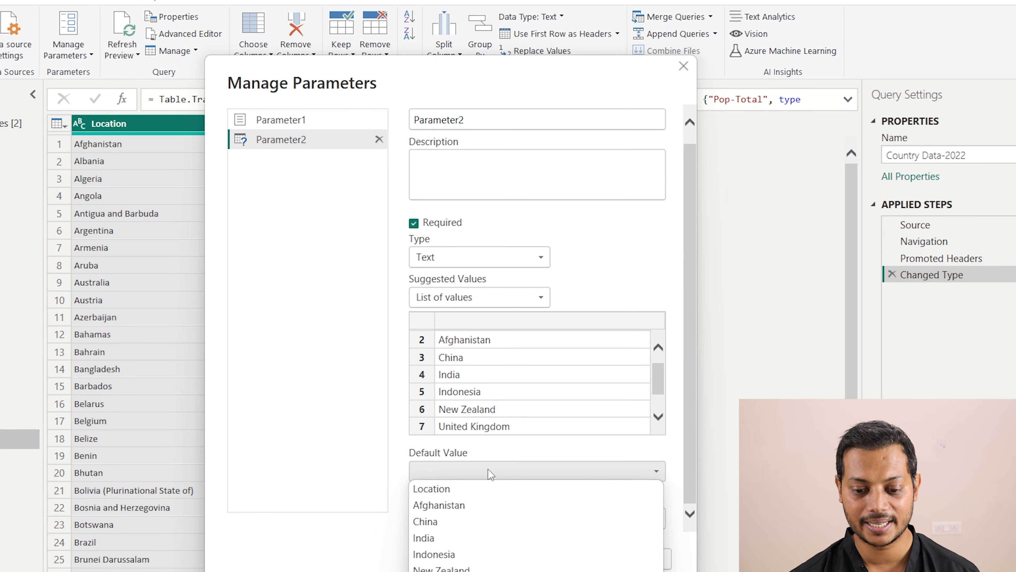
{"action": "left_click", "coordinate": [451, 522]}
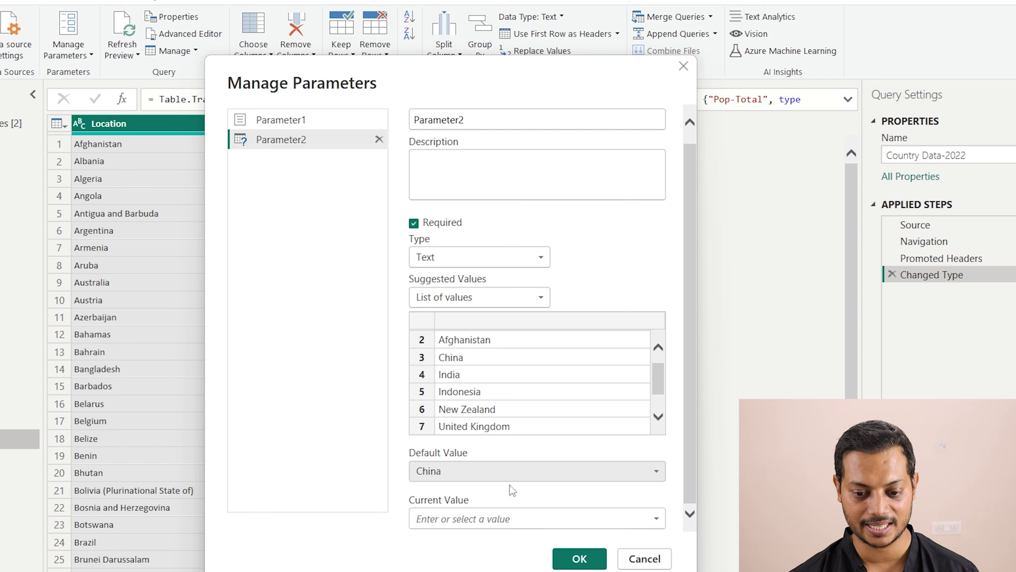
{"action": "scroll", "coordinate": [488, 355], "scroll_direction": "down", "scroll_amount": 2}
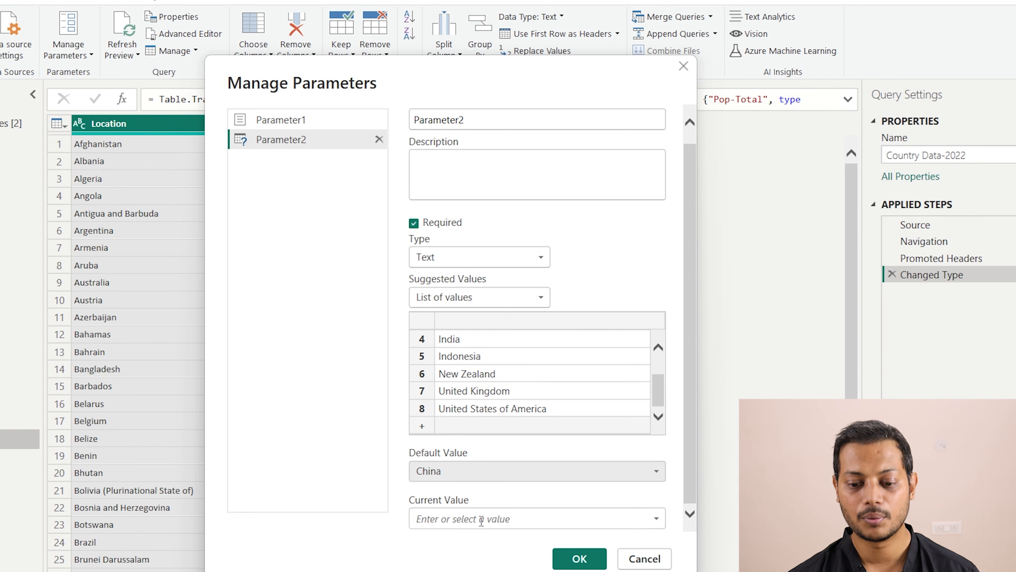
{"action": "left_click", "coordinate": [498, 518]}
{"action": "left_click", "coordinate": [656, 518]}
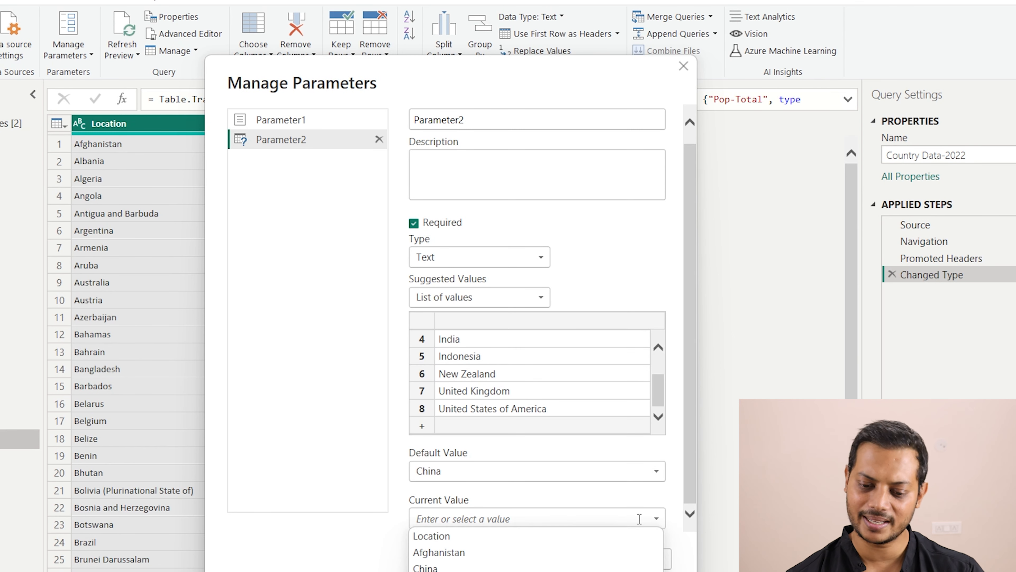
{"action": "left_click", "coordinate": [466, 568]}
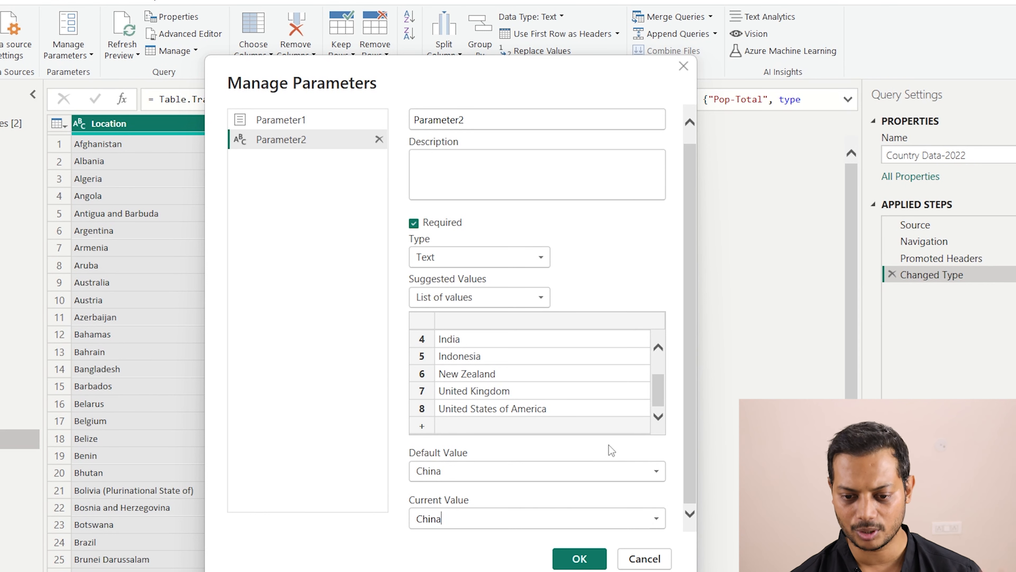
{"action": "scroll", "coordinate": [615, 448], "scroll_direction": "up", "scroll_amount": 1}
{"action": "scroll", "coordinate": [583, 370], "scroll_direction": "up", "scroll_amount": 2}
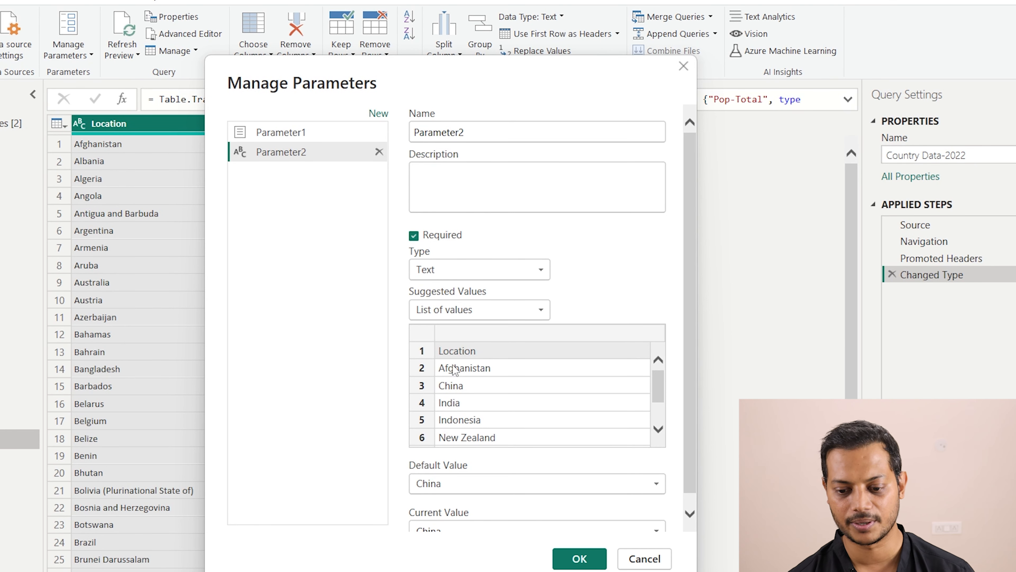
{"action": "left_click", "coordinate": [580, 561]}
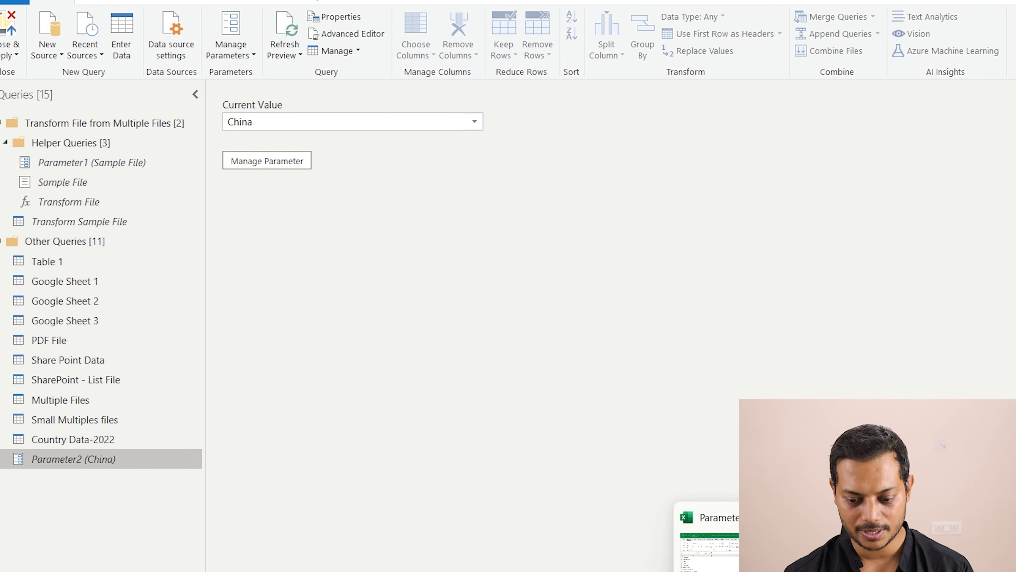
Apply the pending query changes in the Power BI report and return to the Power Query Editor.
{"action": "left_click", "coordinate": [637, 555]}
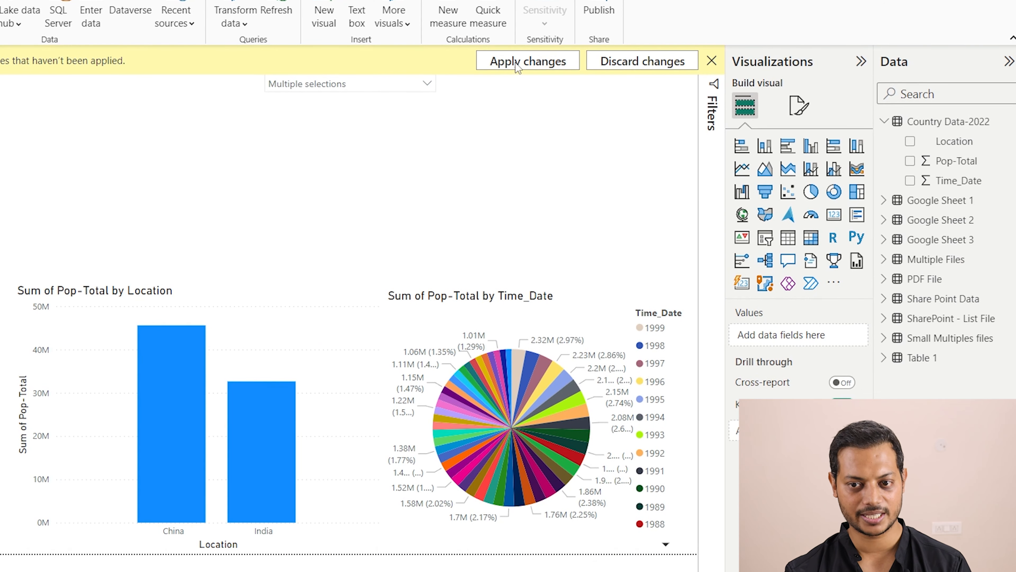
{"action": "left_click", "coordinate": [515, 62]}
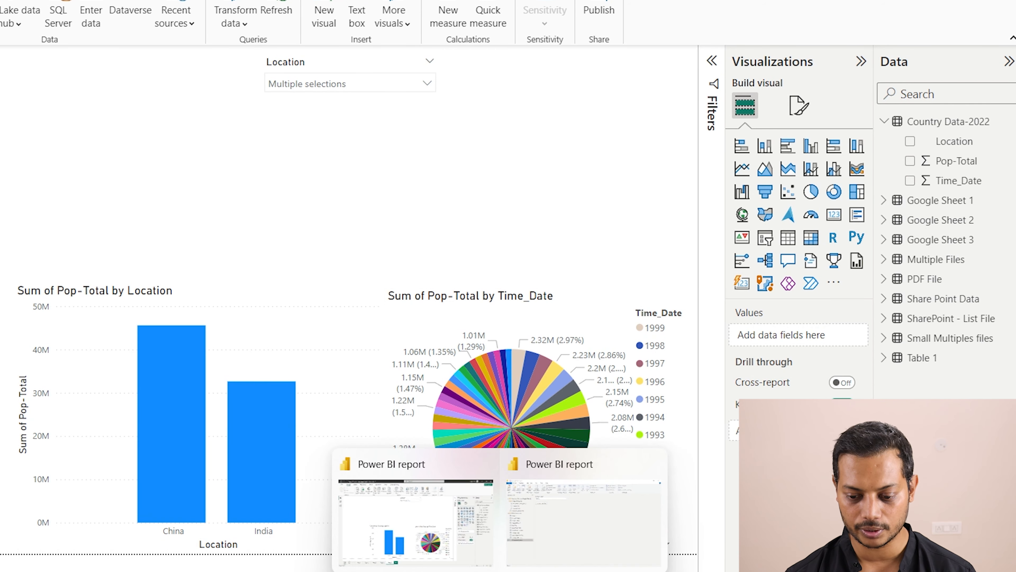
{"action": "left_click", "coordinate": [583, 527]}
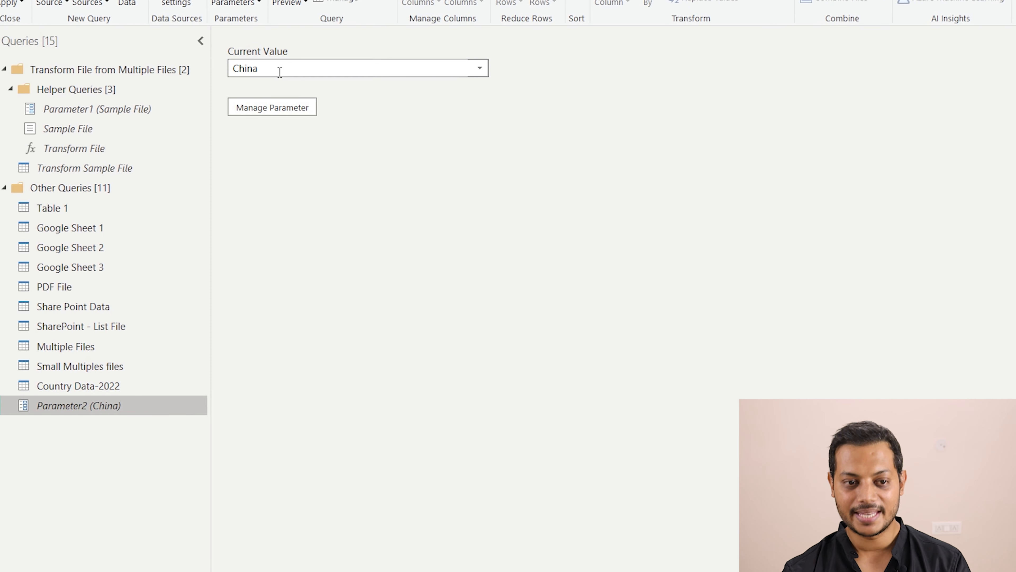
Try to filter the Location column of the Country Data-2022 query to rows equal to Parameter2.
{"action": "left_click", "coordinate": [90, 387]}
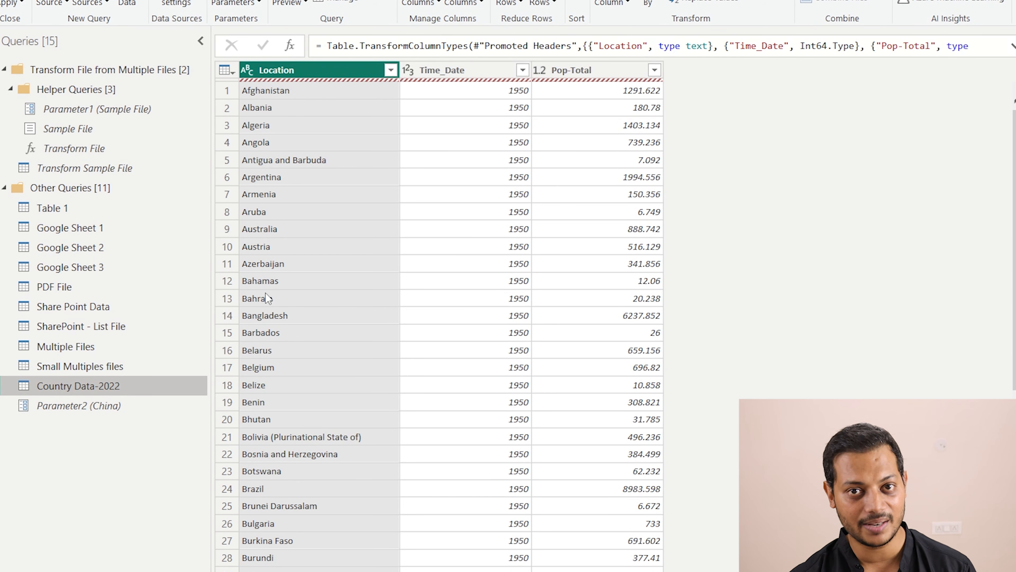
{"action": "left_click", "coordinate": [392, 71]}
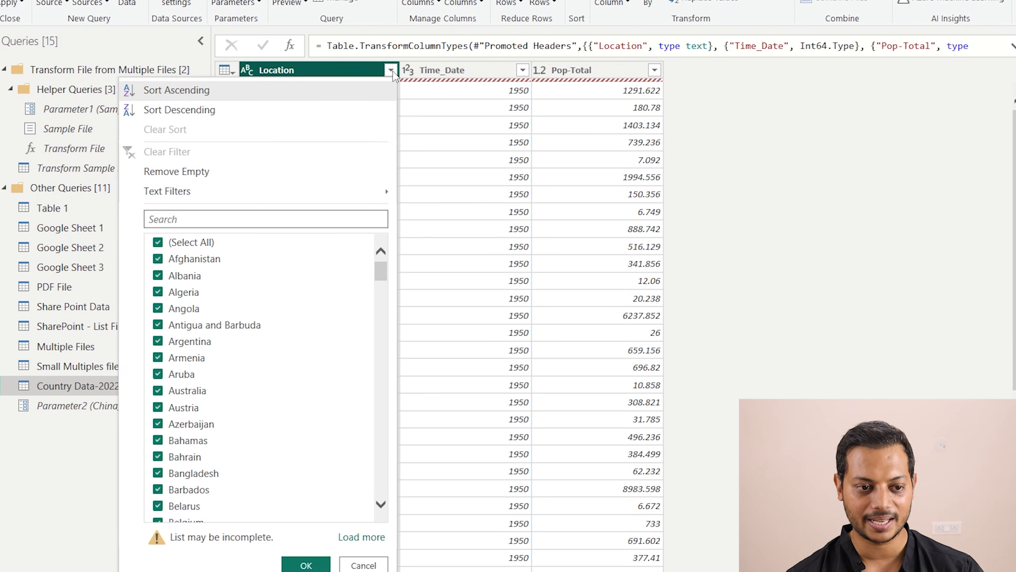
{"action": "mouse_move", "coordinate": [179, 196]}
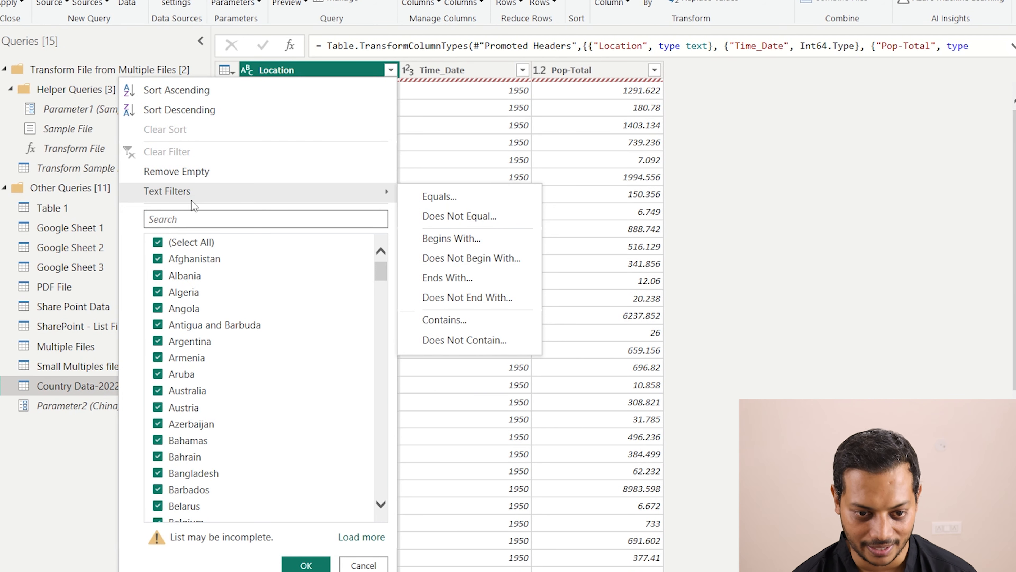
{"action": "left_click", "coordinate": [441, 198]}
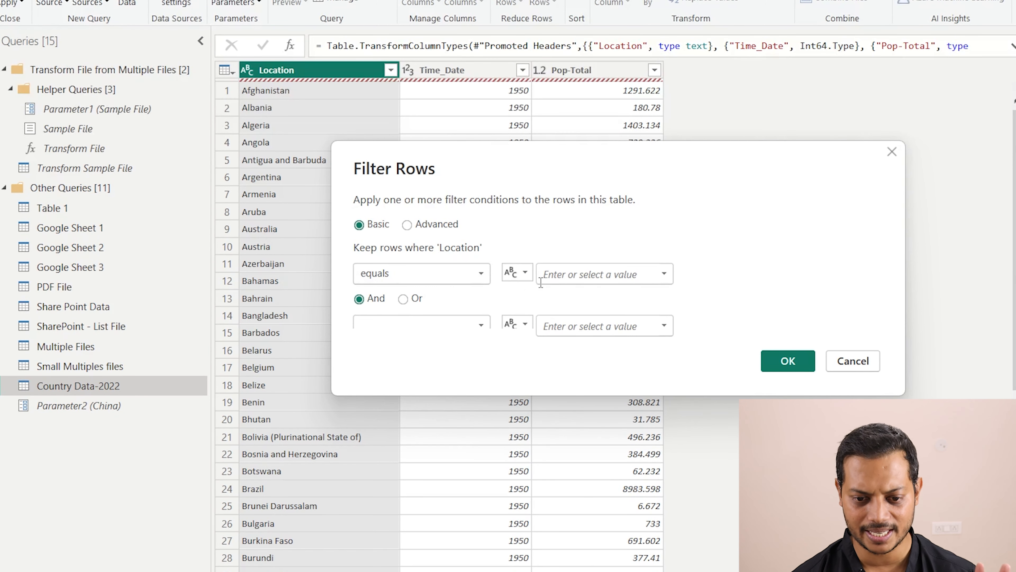
{"action": "left_click", "coordinate": [526, 274]}
{"action": "left_click", "coordinate": [542, 308]}
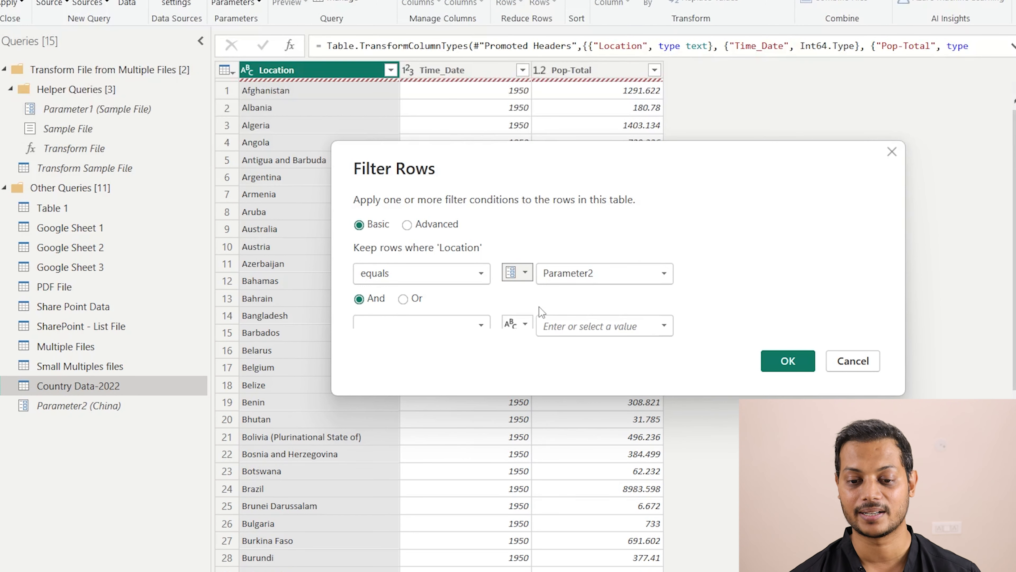
{"action": "left_click", "coordinate": [572, 278]}
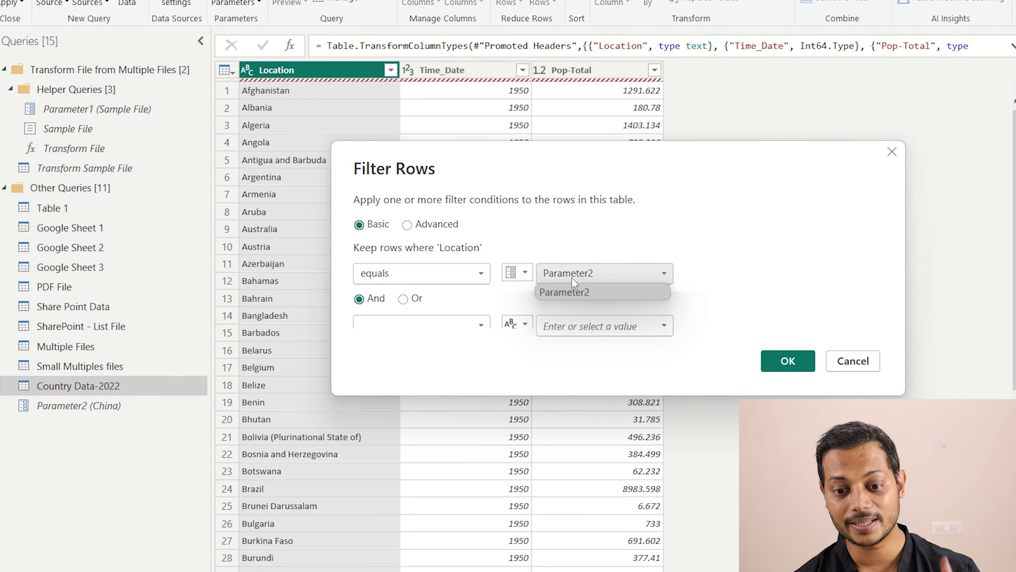
{"action": "left_click", "coordinate": [587, 293]}
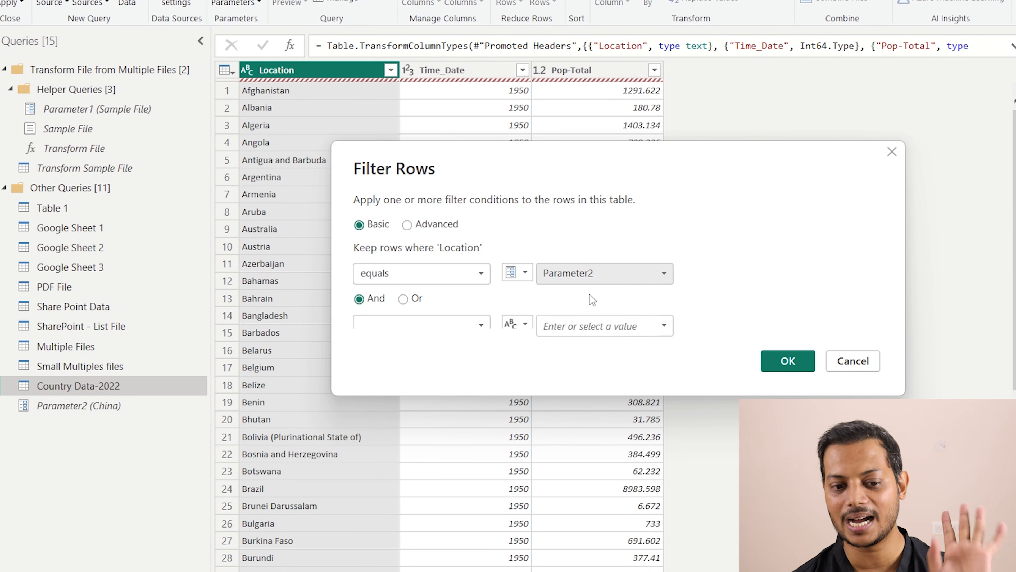
{"action": "left_click", "coordinate": [794, 364]}
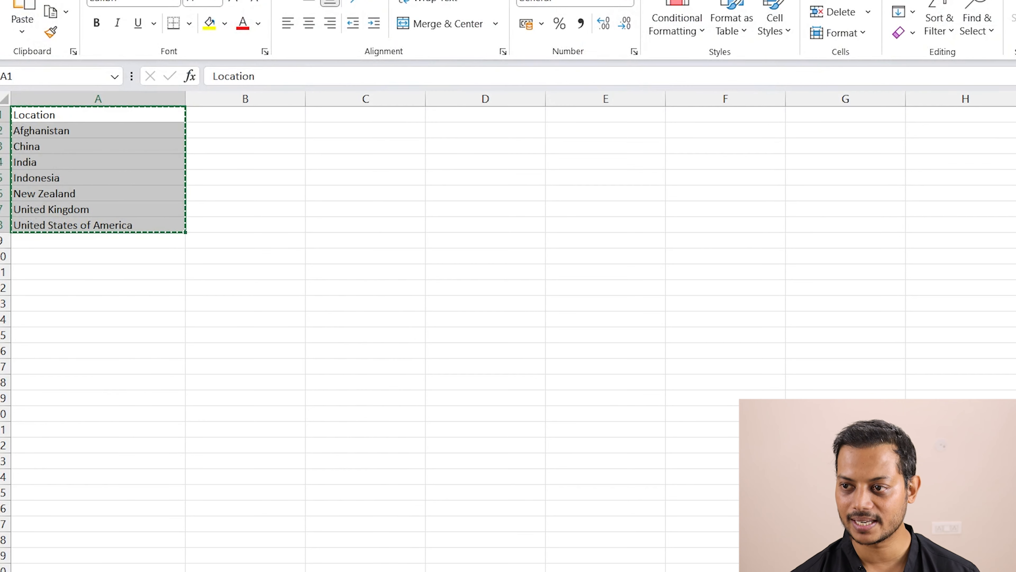
Close the Excel workbook and filter the Location column of Country Data-2022 to rows equal to Parameter2.
{"action": "key", "text": "ctrl+w"}
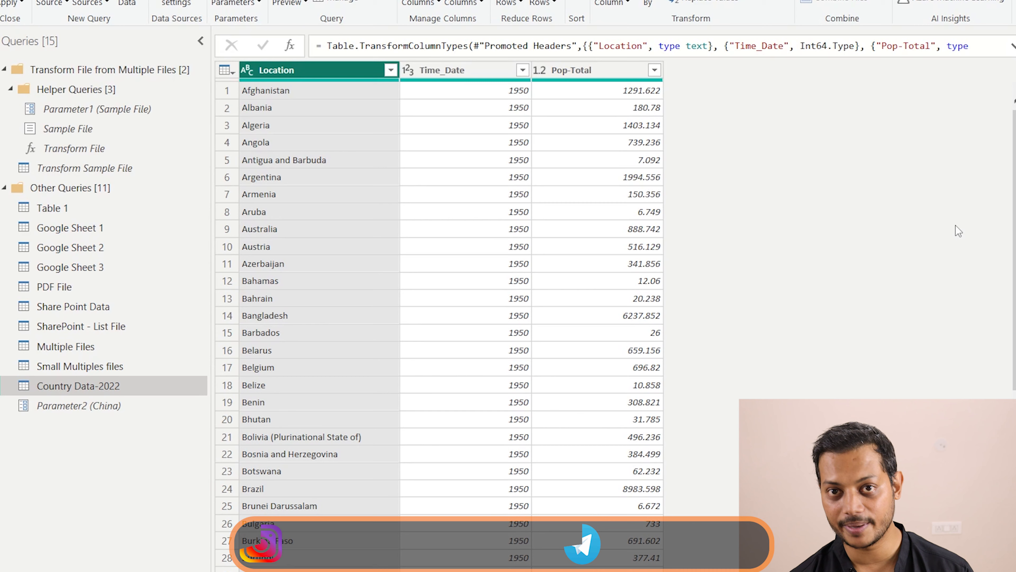
{"action": "left_click", "coordinate": [390, 70]}
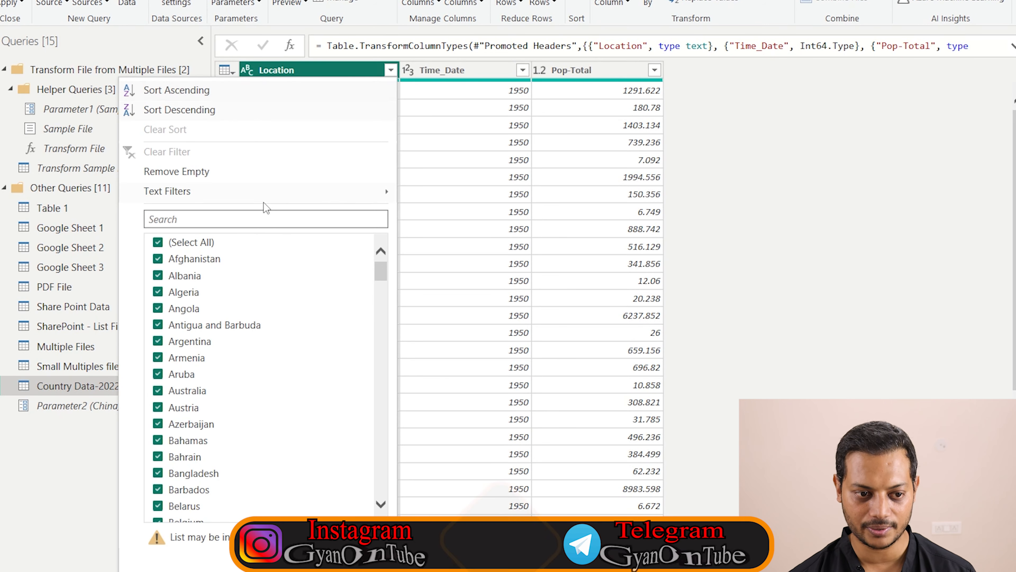
{"action": "mouse_move", "coordinate": [280, 192]}
{"action": "left_click", "coordinate": [460, 197]}
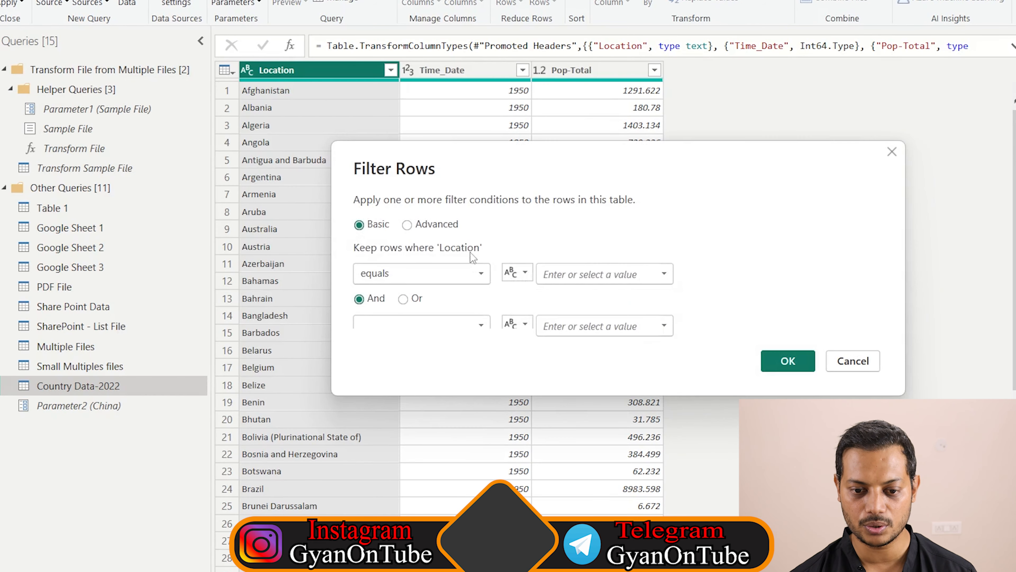
{"action": "left_click", "coordinate": [524, 273]}
{"action": "left_click", "coordinate": [549, 308]}
{"action": "scroll", "coordinate": [620, 281], "scroll_direction": "down", "scroll_amount": 1}
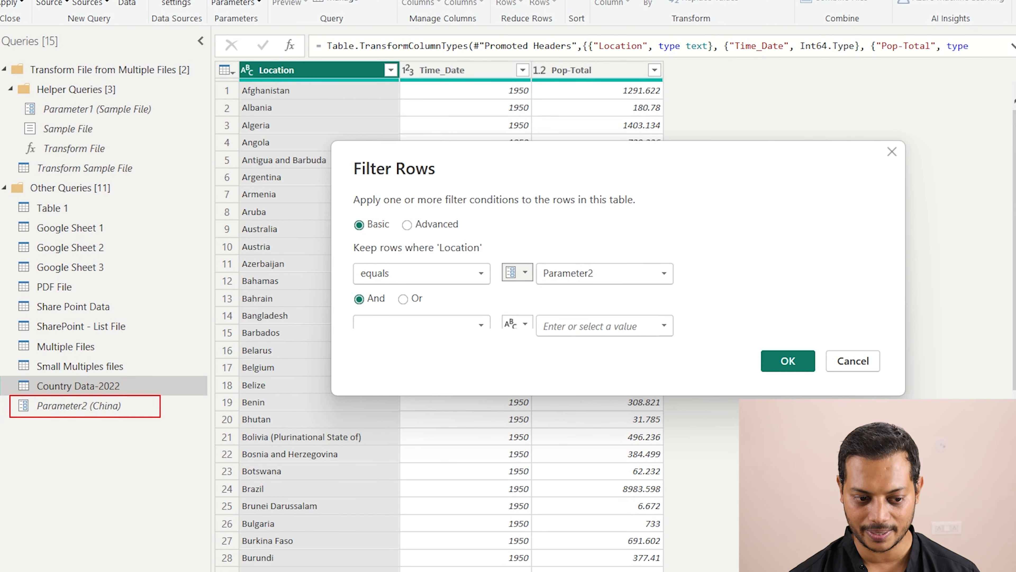
{"action": "left_click", "coordinate": [788, 361]}
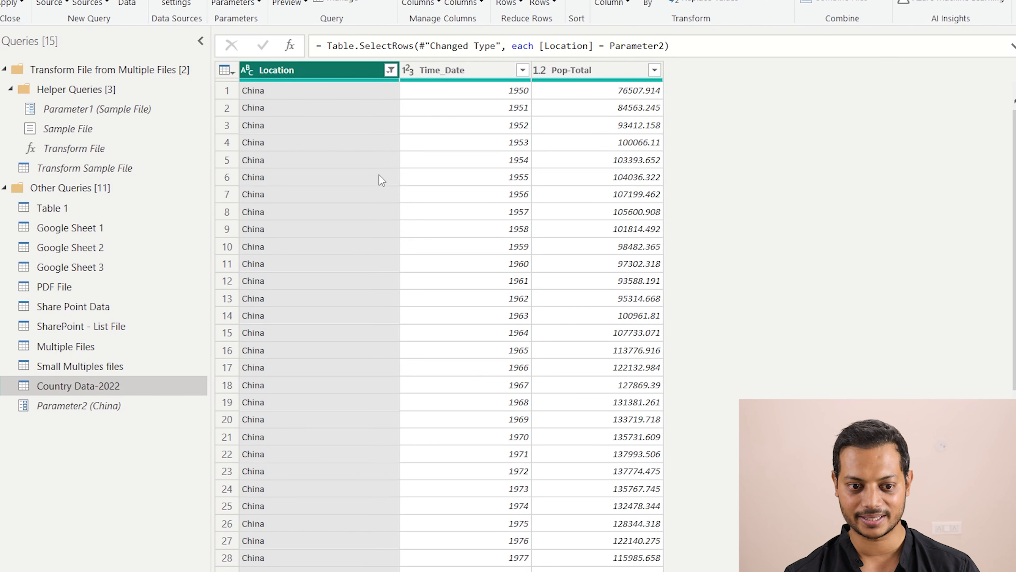
Apply the changes from the Power Query Editor and switch to the Power BI report.
{"action": "left_click_drag", "start_coordinate": [231, 49], "coordinate": [380, 525]}
{"action": "key", "text": "Escape"}
{"action": "left_click", "coordinate": [22, 6]}
{"action": "left_click", "coordinate": [25, 32]}
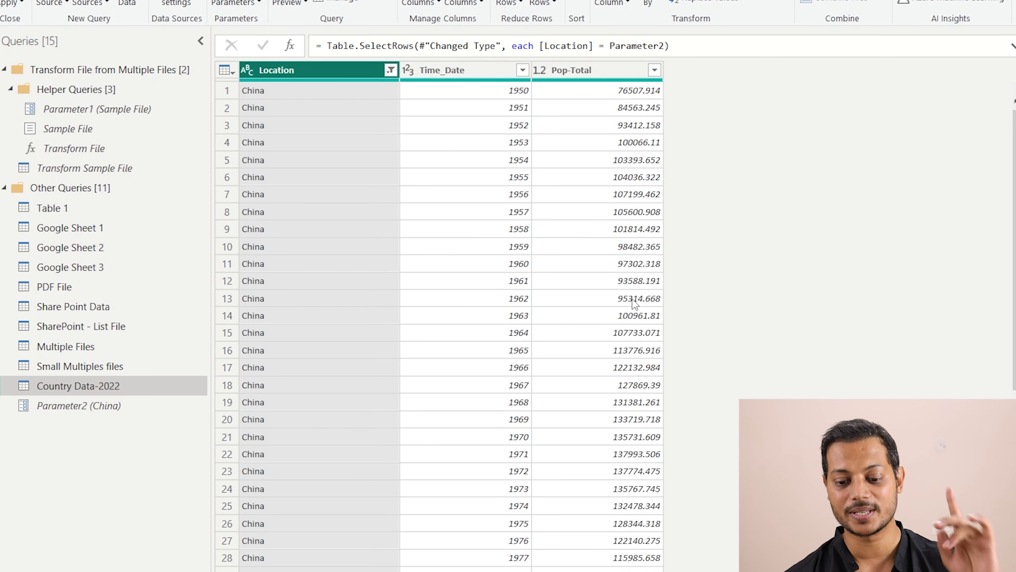
{"action": "mouse_move", "coordinate": [736, 570]}
{"action": "left_click", "coordinate": [694, 537]}
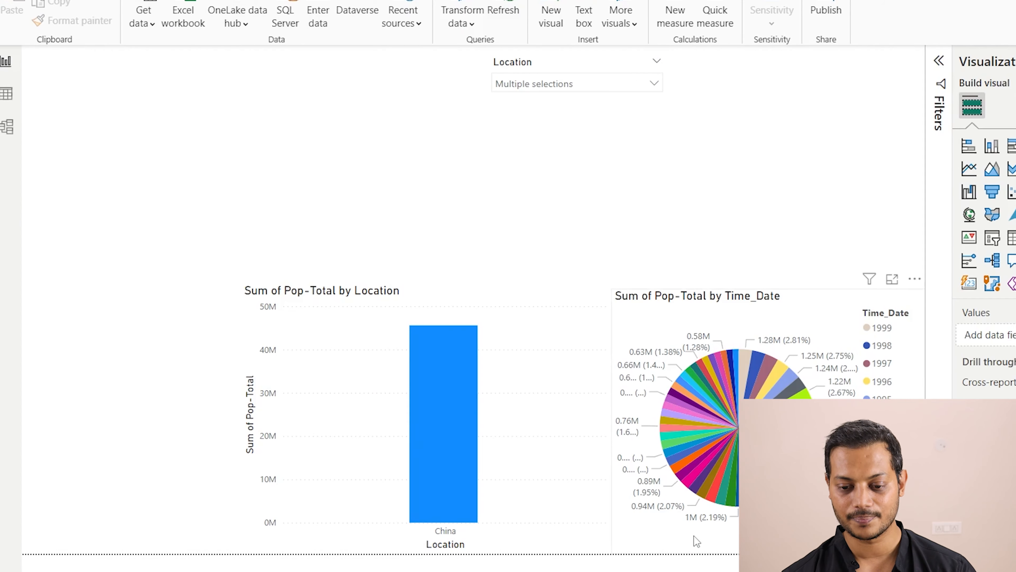
{"action": "key", "text": "ctrl+2"}
{"action": "mouse_move", "coordinate": [146, 311]}
{"action": "left_mouse_down"}
{"action": "mouse_move", "coordinate": [297, 443]}
{"action": "mouse_move", "coordinate": [319, 547]}
{"action": "left_mouse_up"}
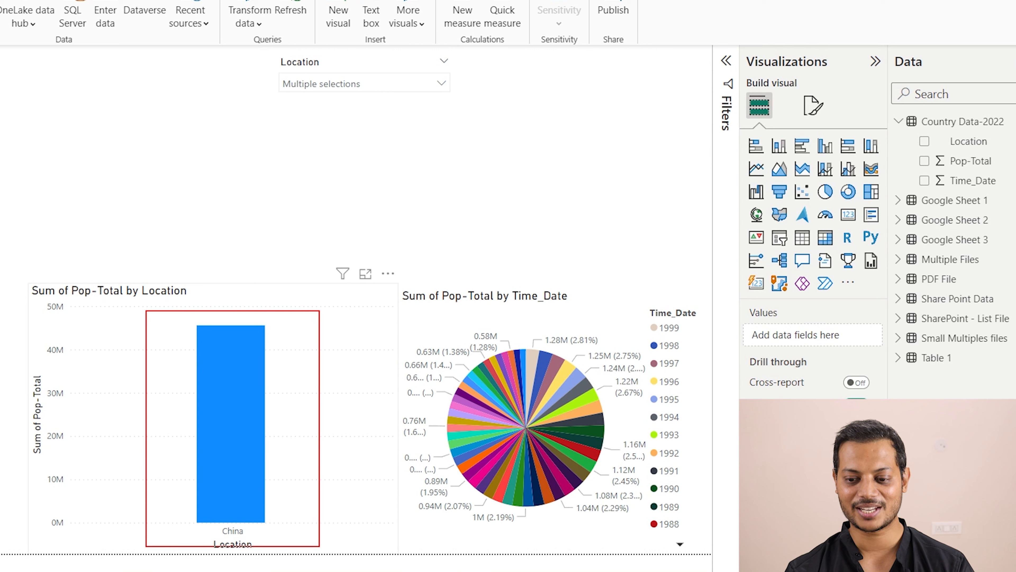
{"action": "mouse_move", "coordinate": [409, 310]}
{"action": "left_mouse_down"}
{"action": "mouse_move", "coordinate": [657, 536]}
{"action": "mouse_move", "coordinate": [704, 543]}
{"action": "left_mouse_up"}
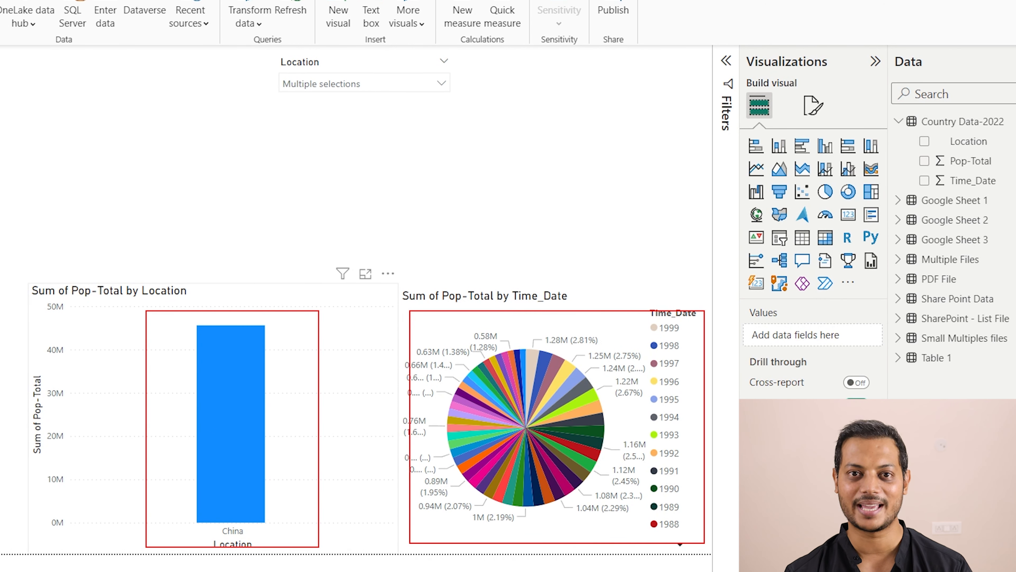
{"action": "key", "text": "Escape"}
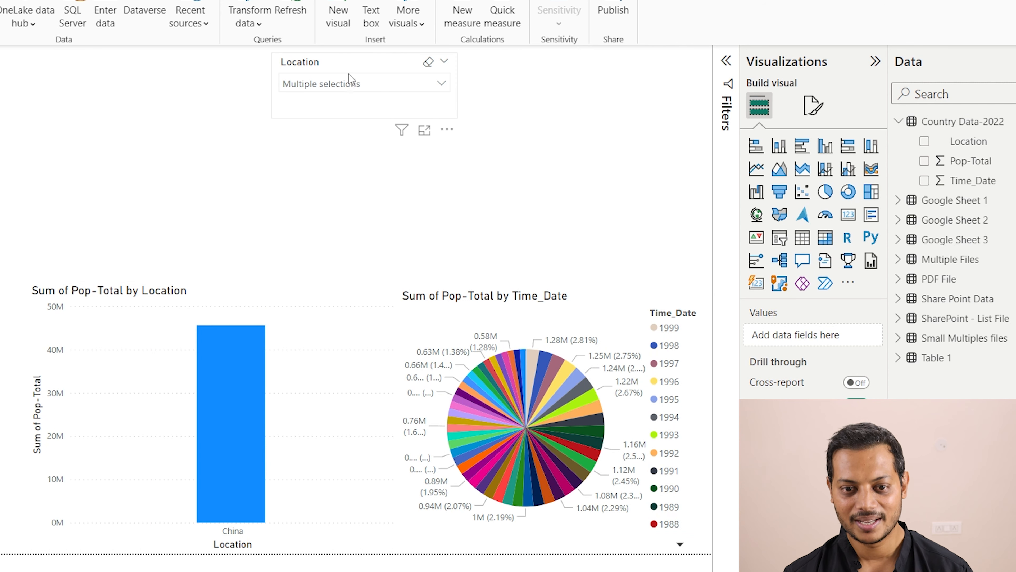
Move the Location slicer slightly up and to the left on the canvas, clear its selections and search it for india.
{"action": "left_click_drag", "start_coordinate": [307, 65], "coordinate": [229, 58]}
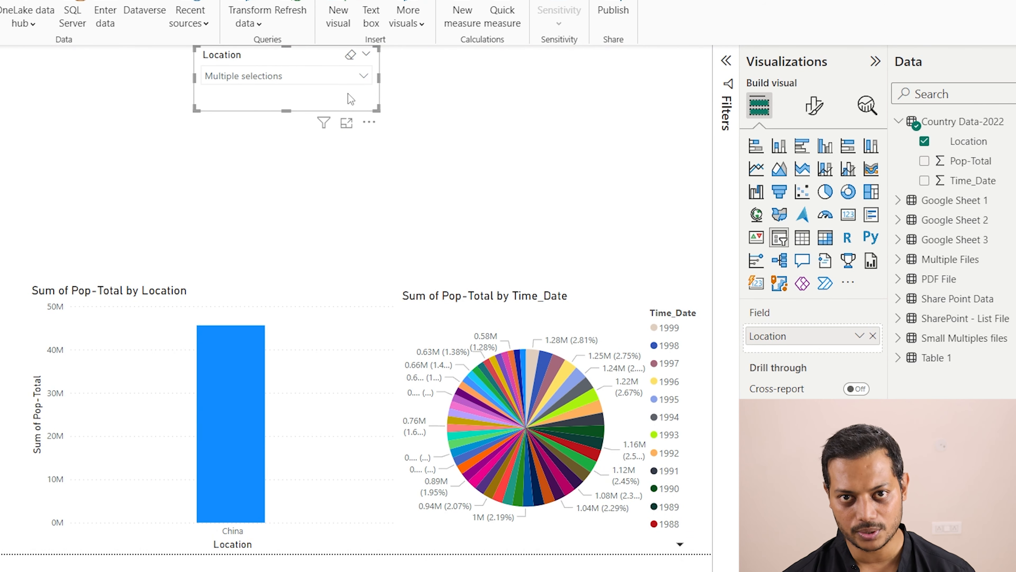
{"action": "left_click", "coordinate": [364, 76]}
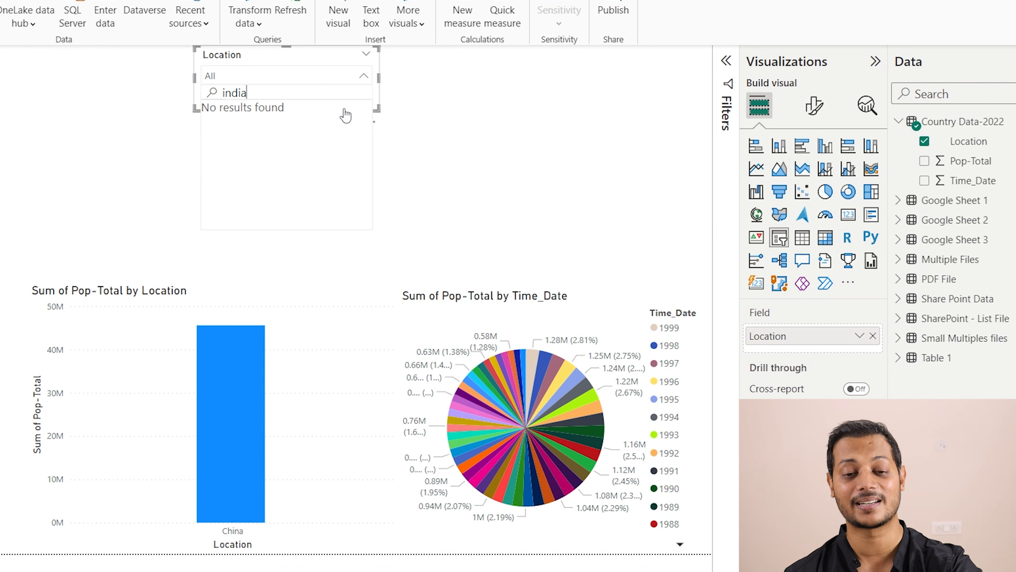
{"action": "left_click", "coordinate": [365, 74]}
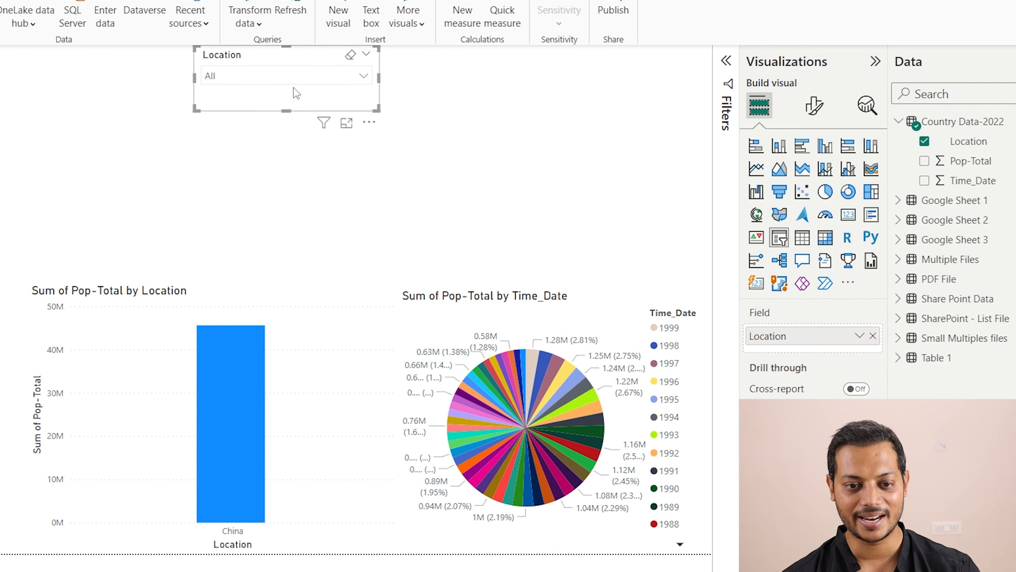
Clear the search text in the Location slicer, select China in its list and remove that selection again.
{"action": "left_click", "coordinate": [362, 76]}
{"action": "double_click", "coordinate": [259, 93]}
{"action": "key", "text": "BackSpace"}
{"action": "left_click", "coordinate": [463, 119]}
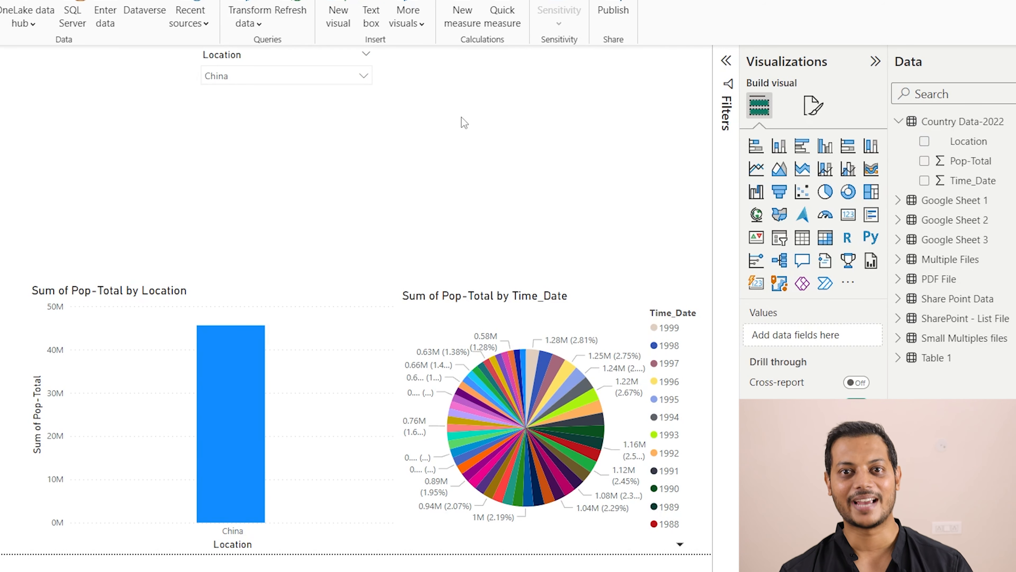
{"action": "left_click", "coordinate": [364, 77]}
{"action": "left_click", "coordinate": [218, 112]}
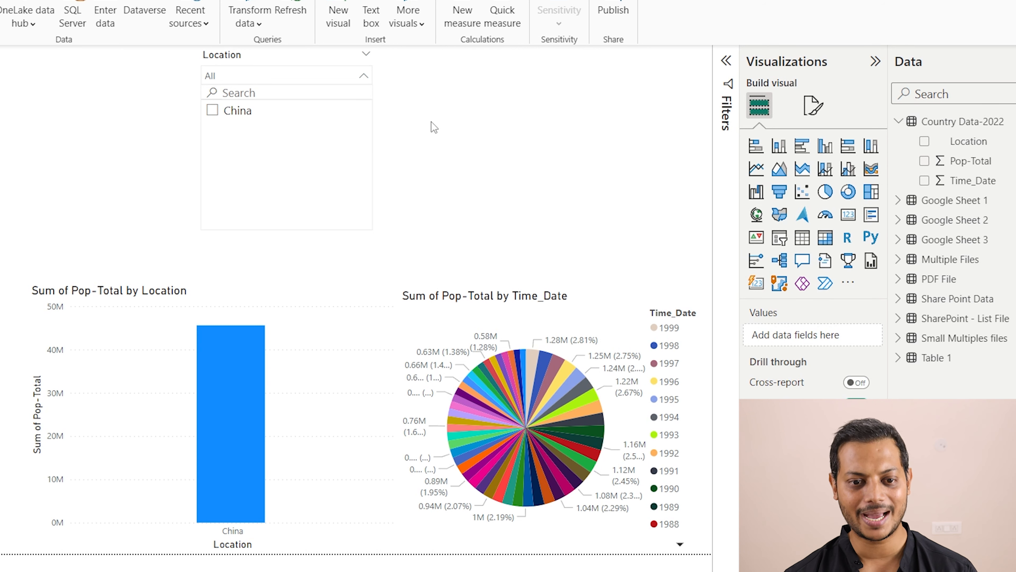
{"action": "left_click", "coordinate": [491, 119]}
Edit the report's parameters to set Parameter2 to India and apply the pending query changes.
{"action": "left_click", "coordinate": [260, 23]}
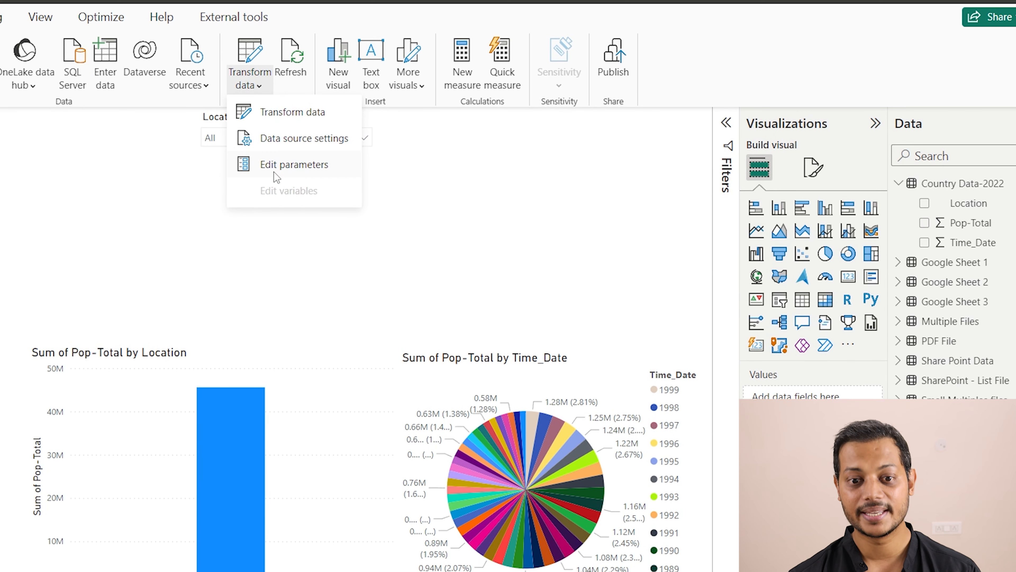
{"action": "left_click", "coordinate": [279, 167]}
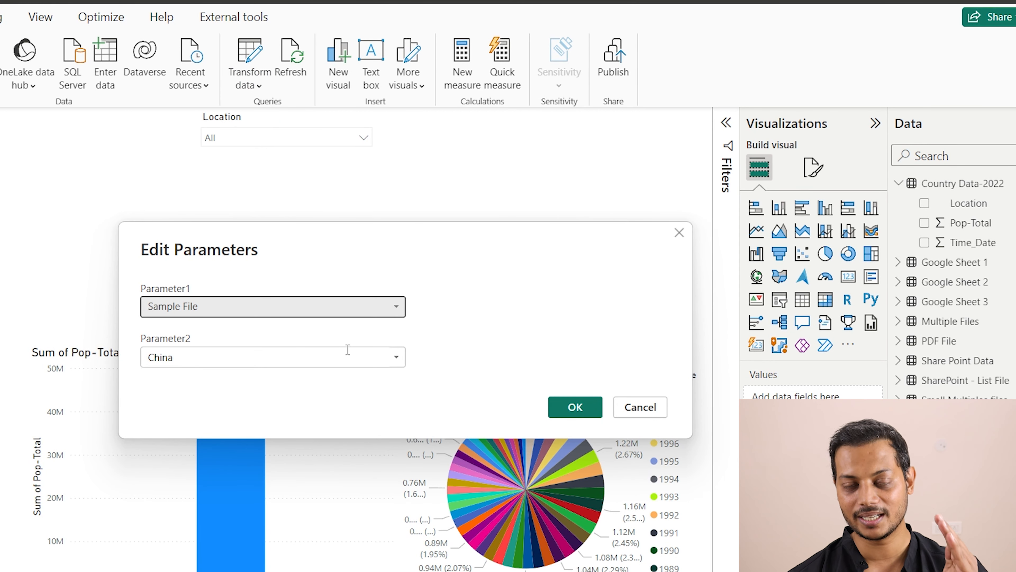
{"action": "left_click", "coordinate": [396, 357]}
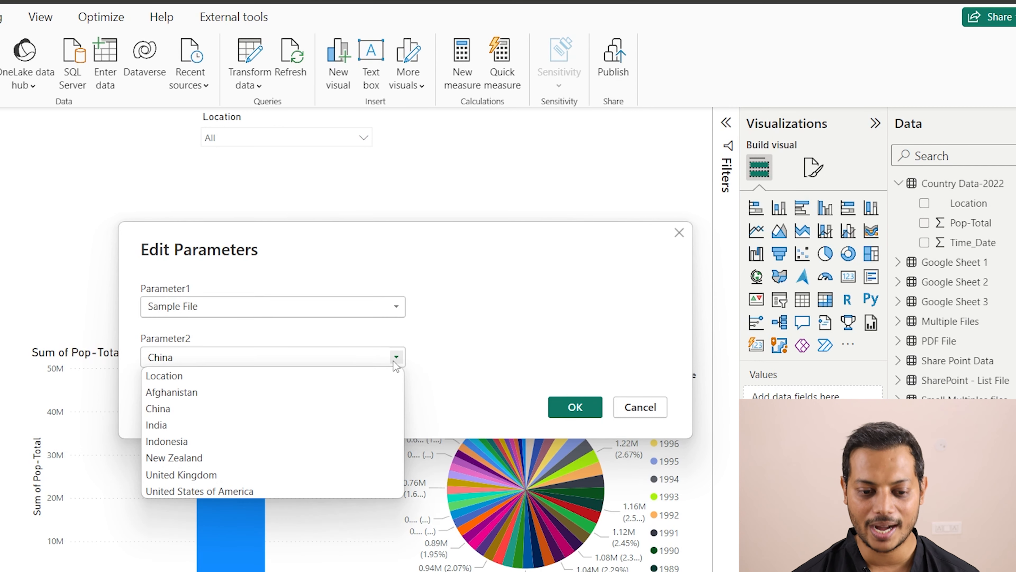
{"action": "left_click", "coordinate": [205, 427]}
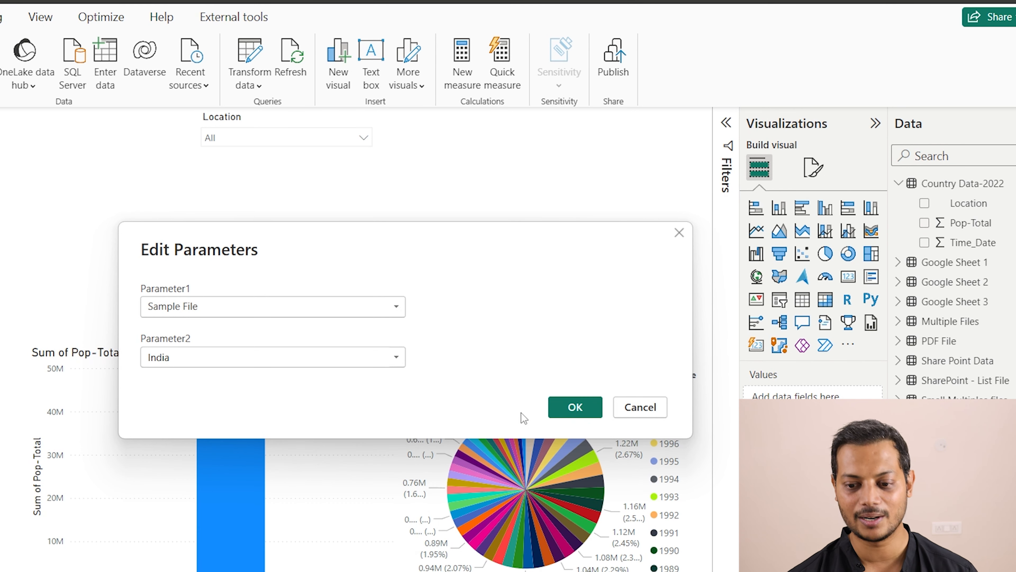
{"action": "left_click", "coordinate": [575, 407]}
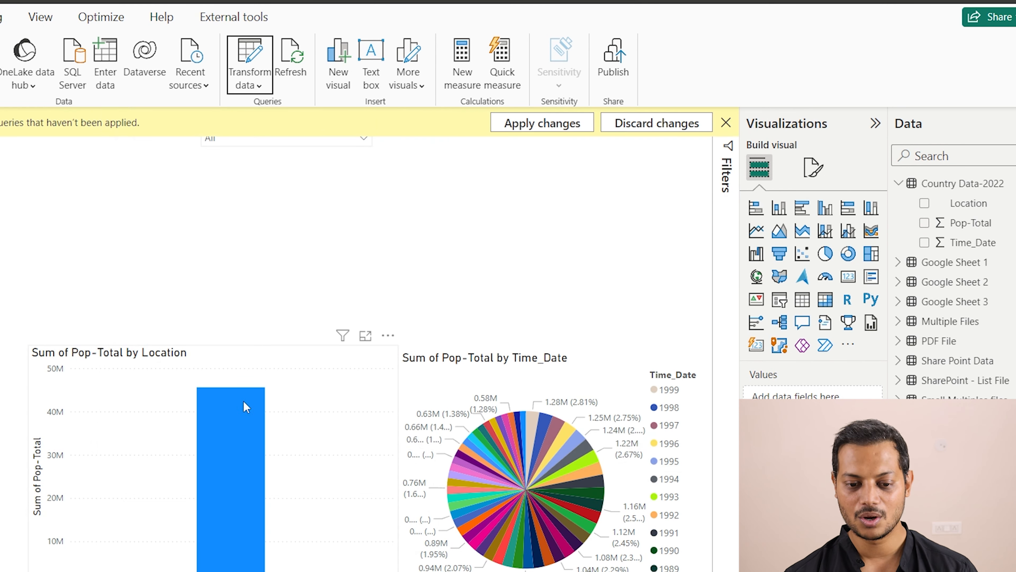
{"action": "left_click", "coordinate": [544, 132]}
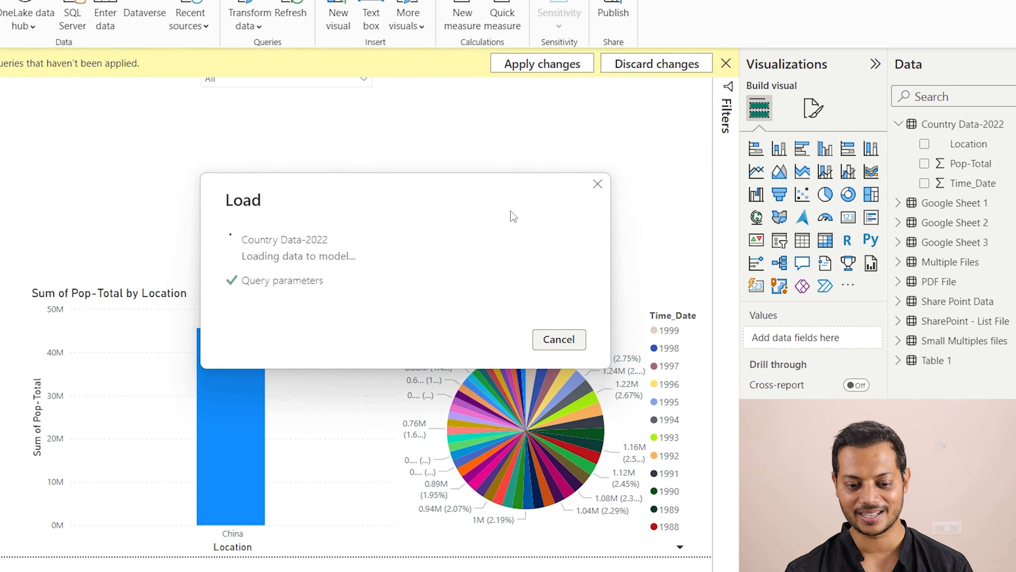